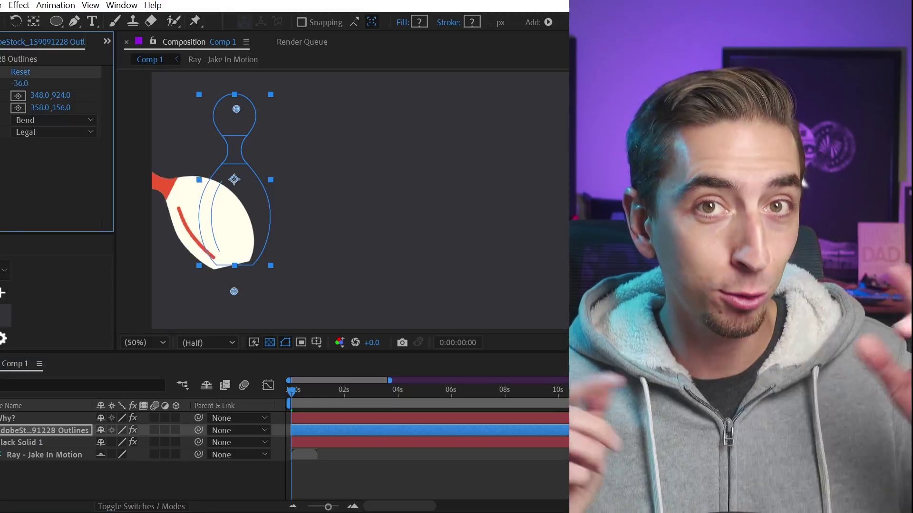
Set the bowling pin outlines layer's bend amount to 20 and shift the layer slightly in the composition
{"action": "mouse_move", "coordinate": [249, 224]}
{"action": "left_mouse_down"}
{"action": "mouse_move", "coordinate": [322, 198]}
{"action": "mouse_move", "coordinate": [214, 238]}
{"action": "mouse_move", "coordinate": [280, 237]}
{"action": "mouse_move", "coordinate": [228, 204]}
{"action": "mouse_move", "coordinate": [260, 222]}
{"action": "left_mouse_up"}
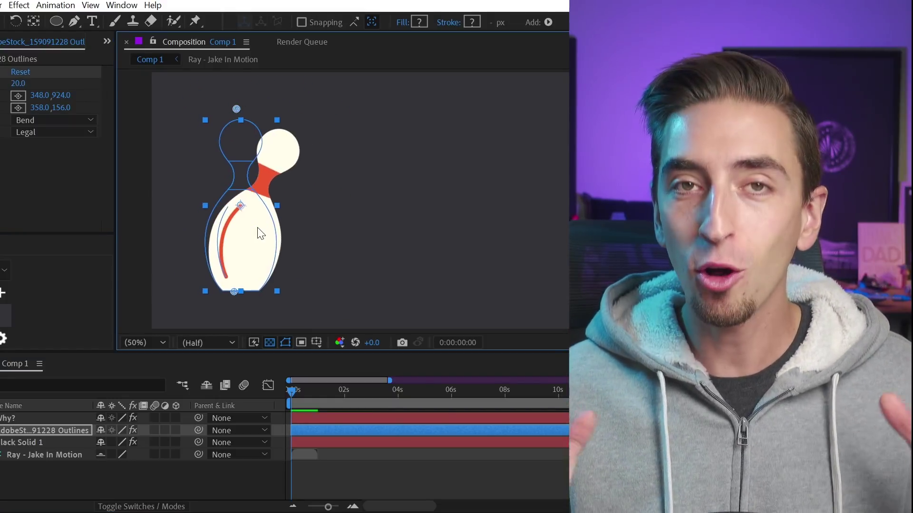
{"action": "left_click", "coordinate": [4, 83]}
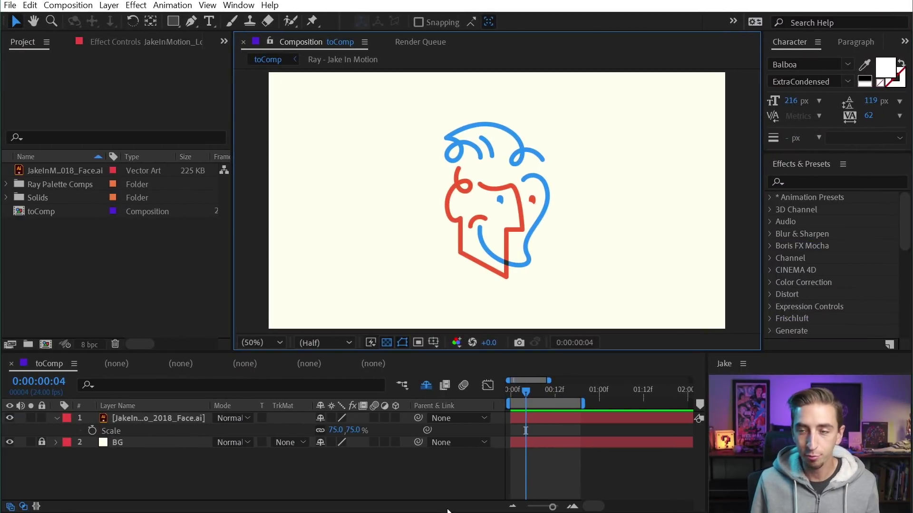
Find the Gradient Ramp effect, apply it to the face logo layer, and shift the layer toward the composition's left side
{"action": "left_click", "coordinate": [460, 274]}
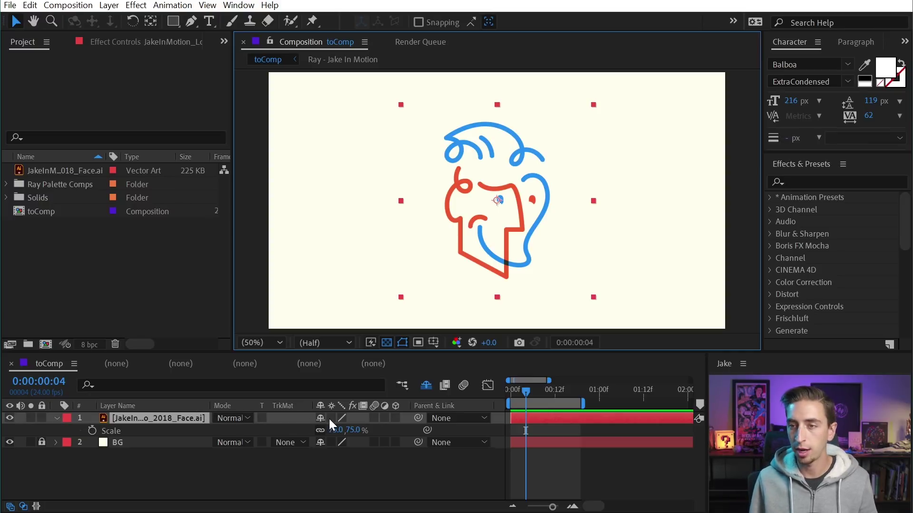
{"action": "left_click", "coordinate": [803, 181]}
{"action": "type", "text": "ramp"}
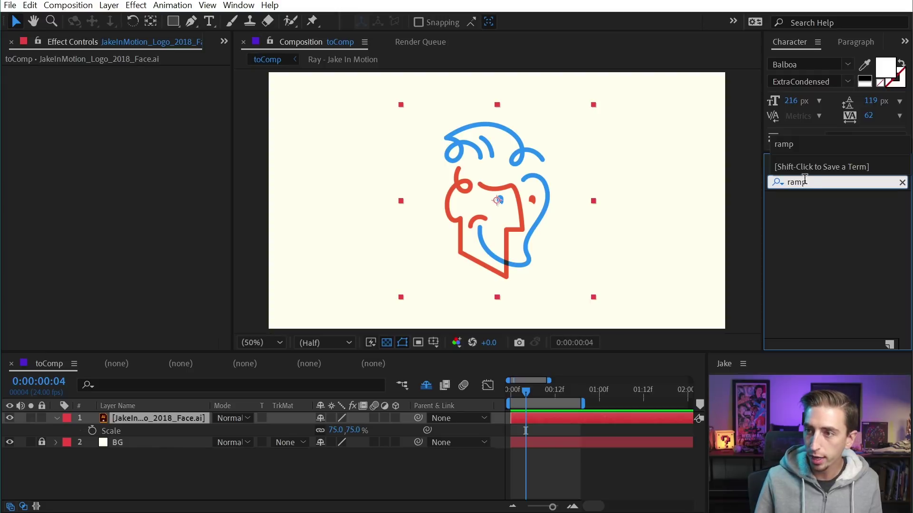
{"action": "left_click_drag", "start_coordinate": [815, 211], "coordinate": [531, 215]}
{"action": "left_click_drag", "start_coordinate": [473, 183], "coordinate": [402, 181]}
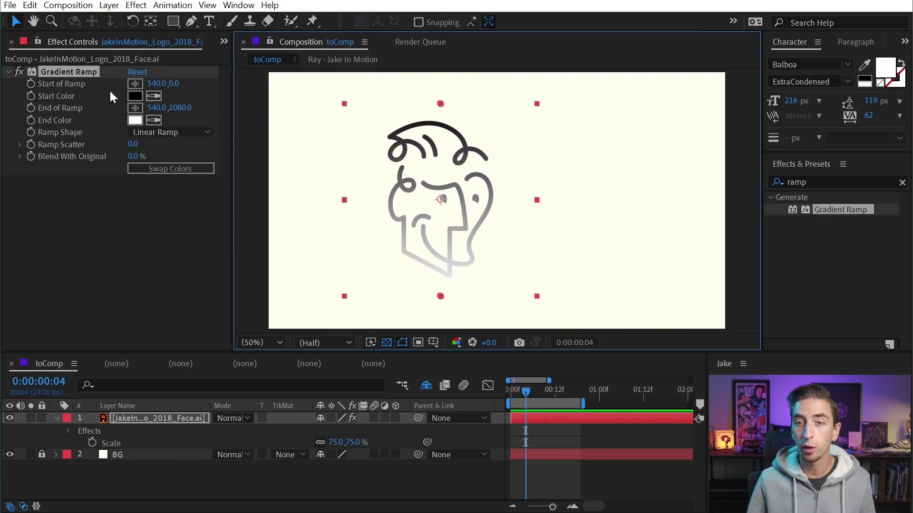
Place the gradient's start at about 414.7, 56 and end at about 732, 986.7, with the face layer shifted up and right
{"action": "left_click", "coordinate": [70, 85]}
{"action": "left_click_drag", "start_coordinate": [440, 104], "coordinate": [419, 113]}
{"action": "left_click_drag", "start_coordinate": [440, 296], "coordinate": [474, 279]}
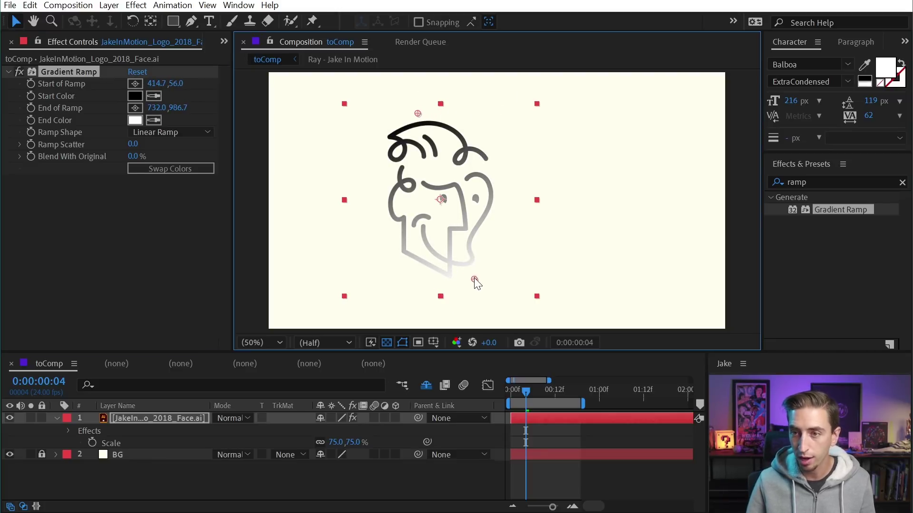
{"action": "left_click_drag", "start_coordinate": [437, 182], "coordinate": [523, 149]}
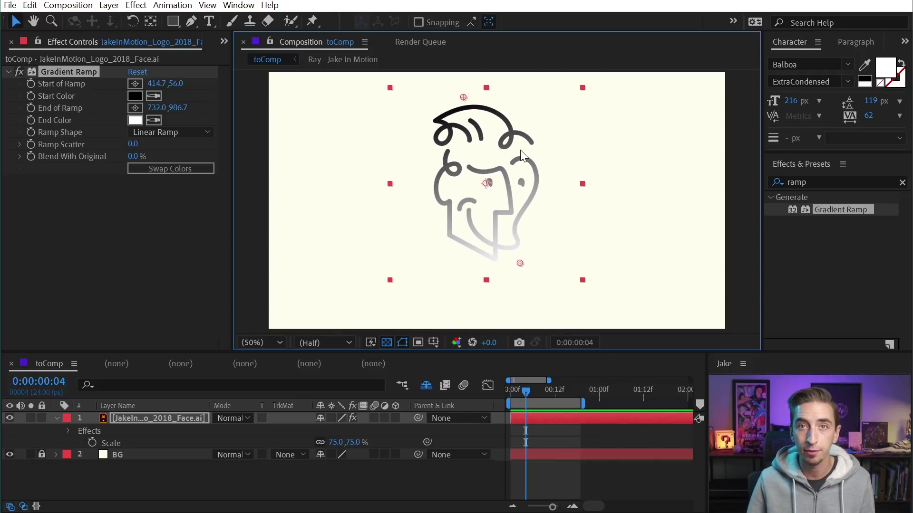
Turn on Continuously Rasterize for the face layer and slide the layer across the composition and back to test the gradient
{"action": "left_click", "coordinate": [333, 418]}
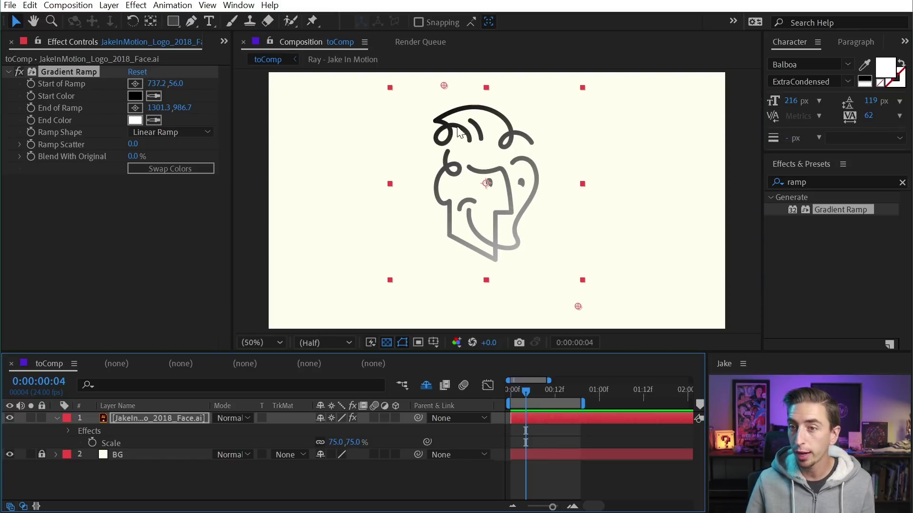
{"action": "mouse_move", "coordinate": [503, 154]}
{"action": "left_mouse_down"}
{"action": "mouse_move", "coordinate": [632, 138]}
{"action": "mouse_move", "coordinate": [420, 115]}
{"action": "mouse_move", "coordinate": [459, 166]}
{"action": "mouse_move", "coordinate": [438, 170]}
{"action": "mouse_move", "coordinate": [505, 152]}
{"action": "mouse_move", "coordinate": [610, 147]}
{"action": "left_mouse_up"}
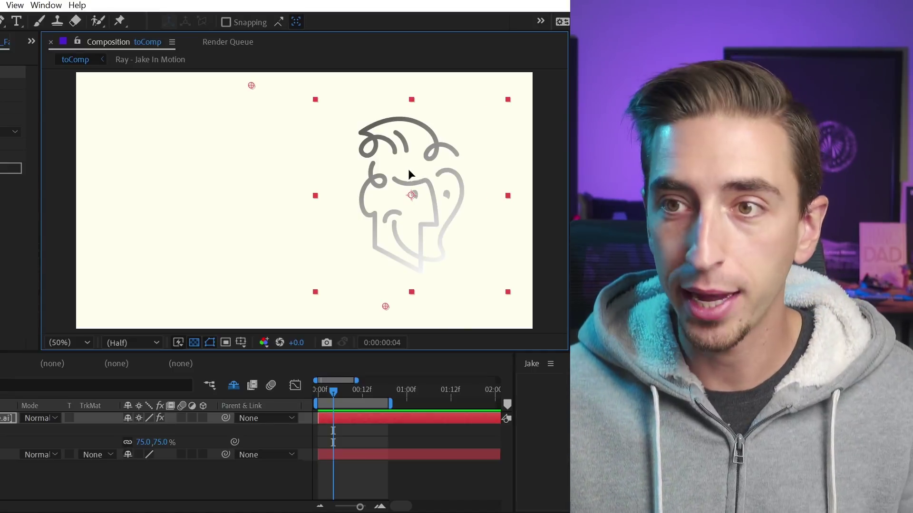
{"action": "left_click_drag", "start_coordinate": [415, 170], "coordinate": [277, 168]}
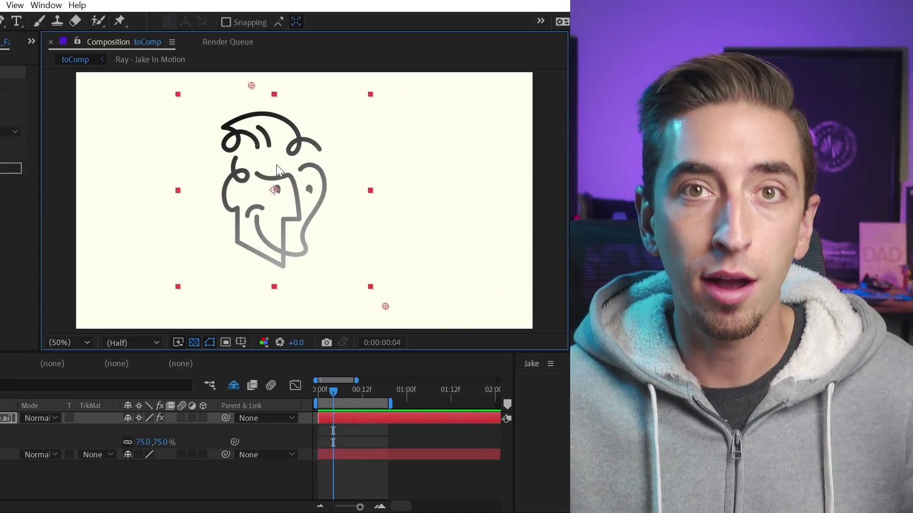
Turn off Continuously Rasterize for the face layer and set Start of Ramp to 0, 0
{"action": "left_click", "coordinate": [139, 418]}
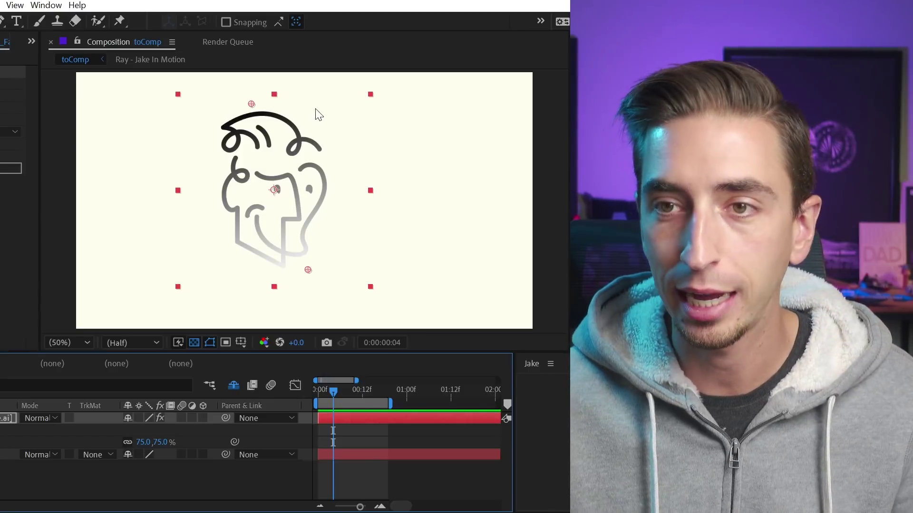
{"action": "left_click", "coordinate": [231, 123]}
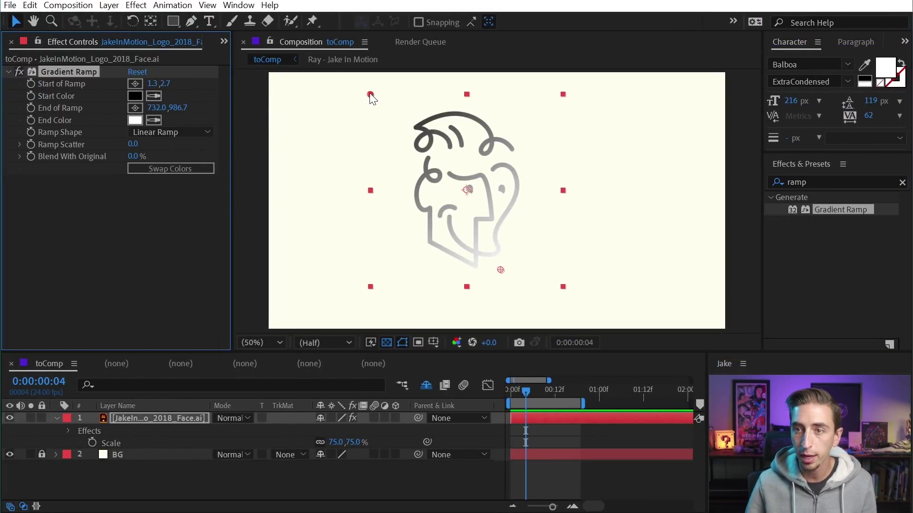
{"action": "left_click", "coordinate": [156, 84]}
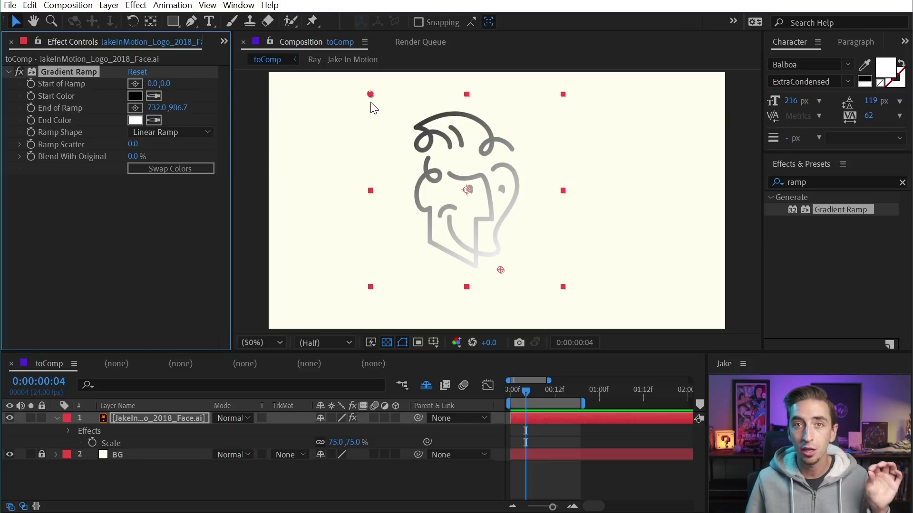
Move Start of Ramp to about 282.7, 378.7 and reposition the face layer to test that the gradient follows it
{"action": "left_click_drag", "start_coordinate": [370, 94], "coordinate": [420, 161]}
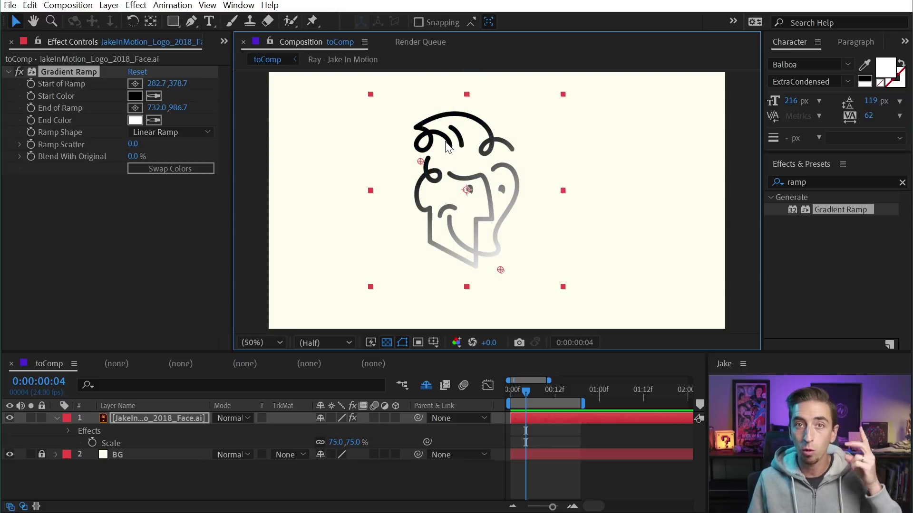
{"action": "left_click_drag", "start_coordinate": [449, 161], "coordinate": [489, 145]}
{"action": "left_click", "coordinate": [69, 68]}
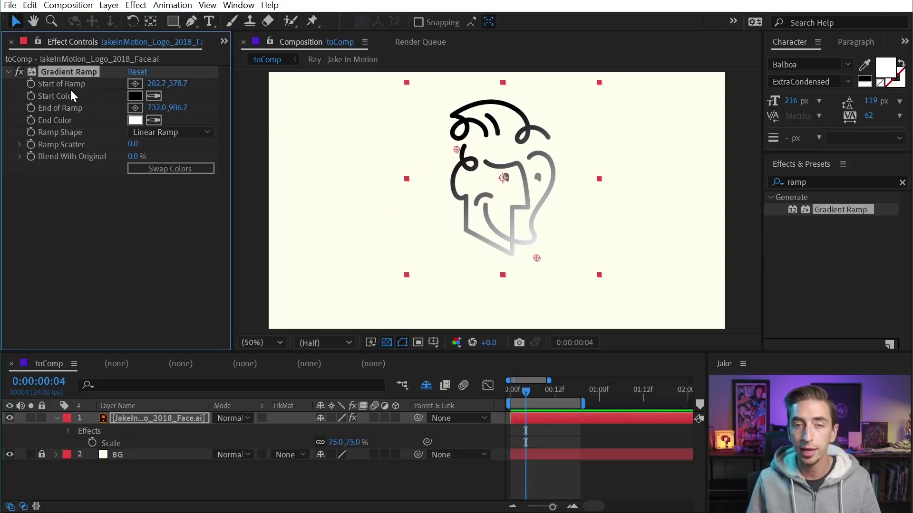
{"action": "left_click_drag", "start_coordinate": [496, 156], "coordinate": [497, 178]}
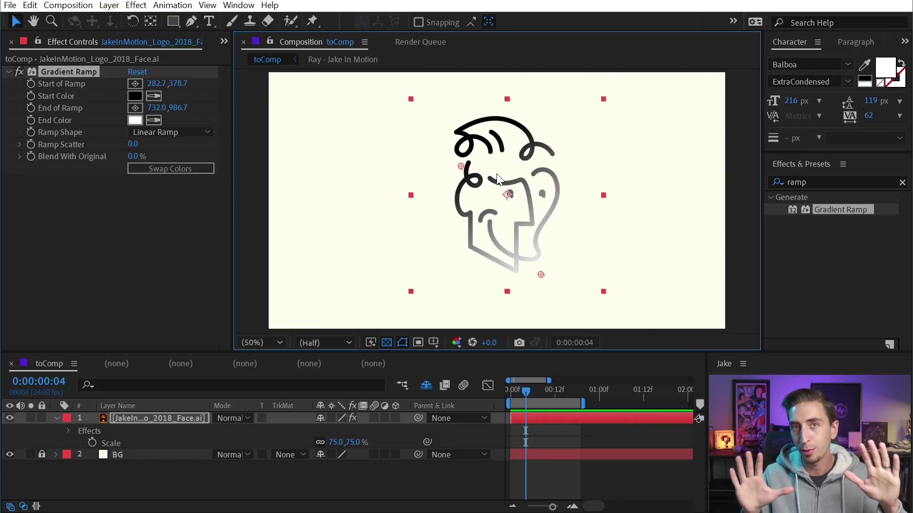
Turn Continuously Rasterize back on for the face layer and nudge the layer within the composition
{"action": "left_click", "coordinate": [329, 417]}
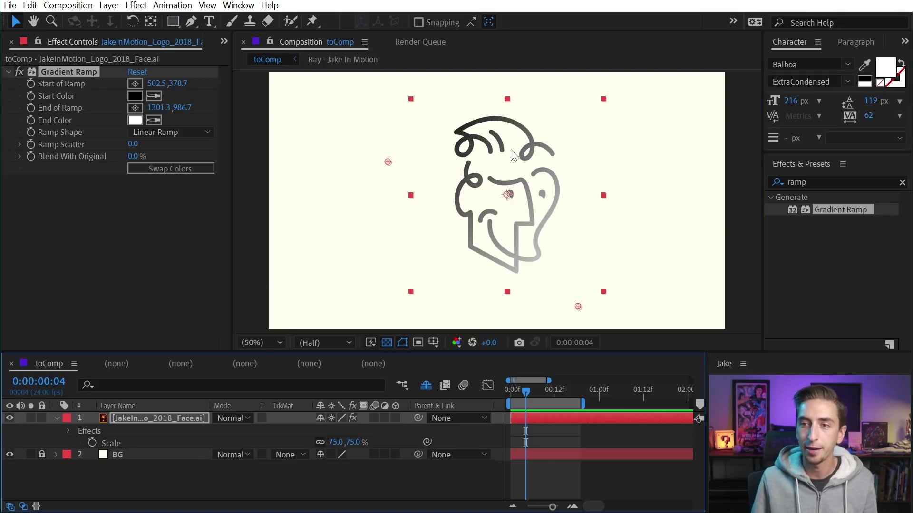
{"action": "mouse_move", "coordinate": [515, 153]}
{"action": "left_mouse_down"}
{"action": "mouse_move", "coordinate": [560, 149]}
{"action": "mouse_move", "coordinate": [555, 164]}
{"action": "mouse_move", "coordinate": [492, 161]}
{"action": "mouse_move", "coordinate": [506, 163]}
{"action": "left_mouse_up"}
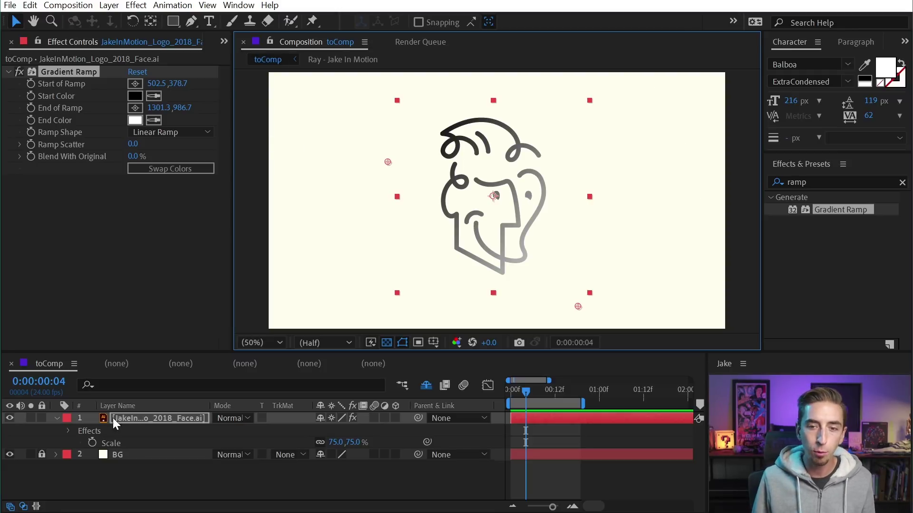
Reveal the face layer's Transform properties and set its Position to 0, 0
{"action": "left_click", "coordinate": [57, 419]}
{"action": "left_click", "coordinate": [57, 419]}
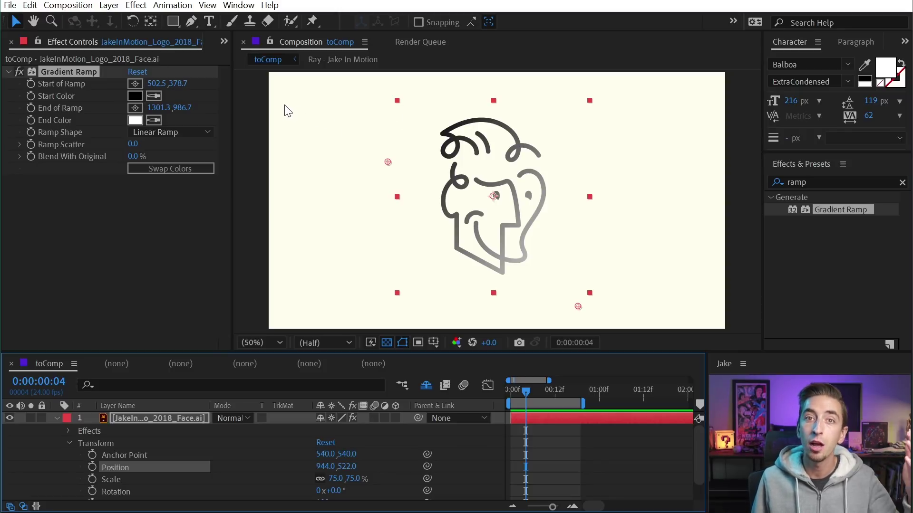
{"action": "left_click_drag", "start_coordinate": [493, 195], "coordinate": [429, 194]}
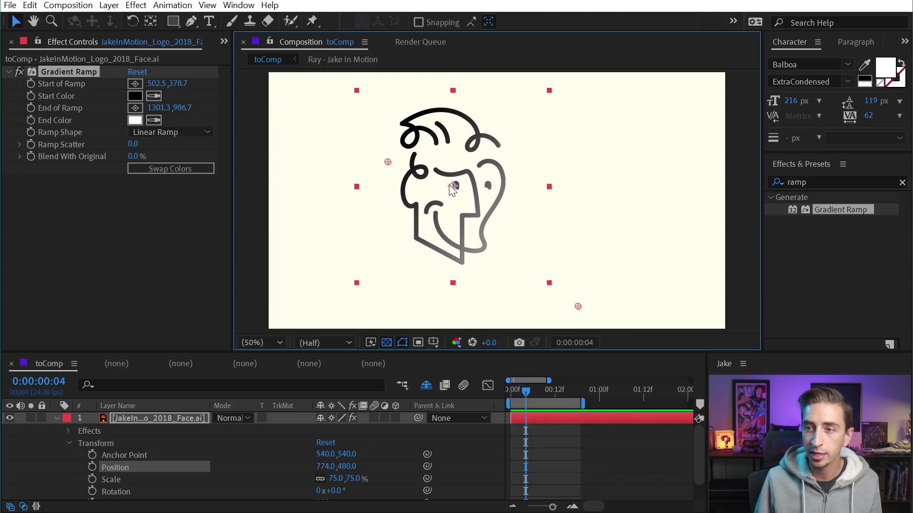
{"action": "left_click_drag", "start_coordinate": [450, 186], "coordinate": [257, 71]}
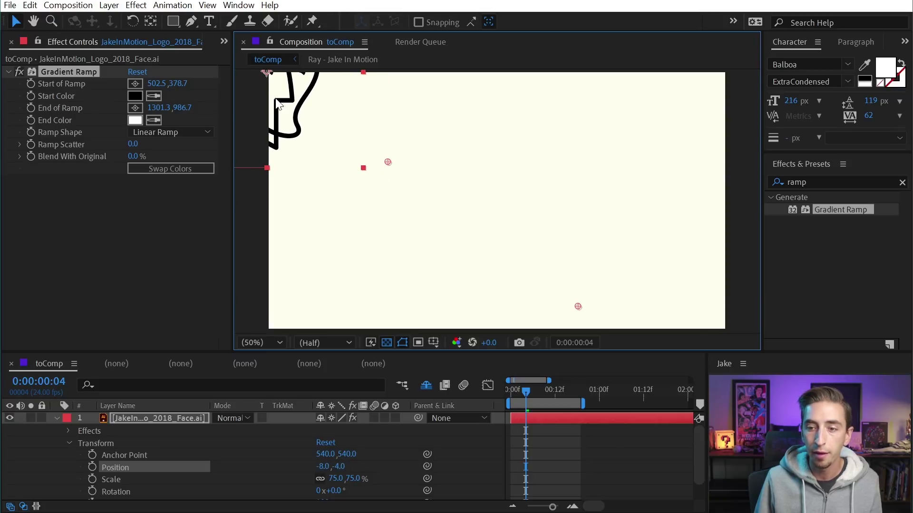
{"action": "left_click", "coordinate": [327, 468]}
{"action": "type", "text": "0"}
{"action": "key", "text": "Tab"}
{"action": "type", "text": "0"}
{"action": "key", "text": "Return"}
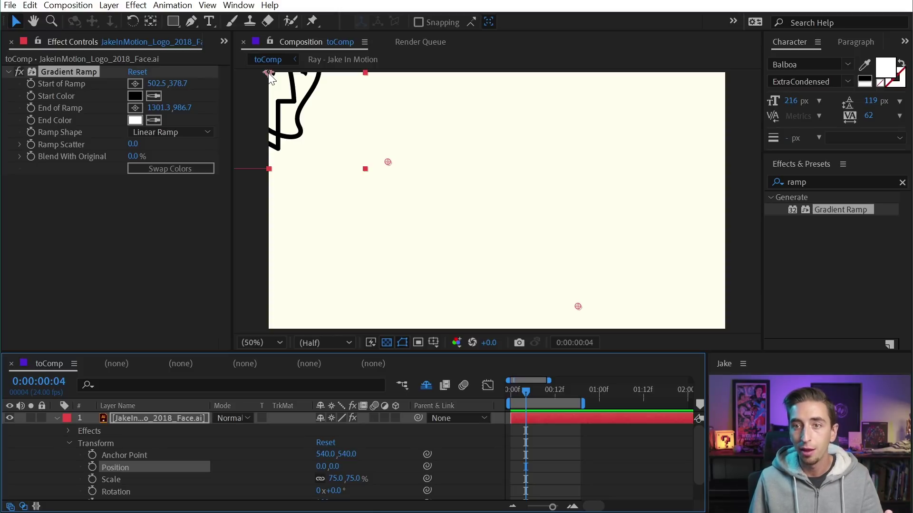
Move the face layer back into the frame to a Position of about 922, 480
{"action": "left_click_drag", "start_coordinate": [268, 73], "coordinate": [431, 150]}
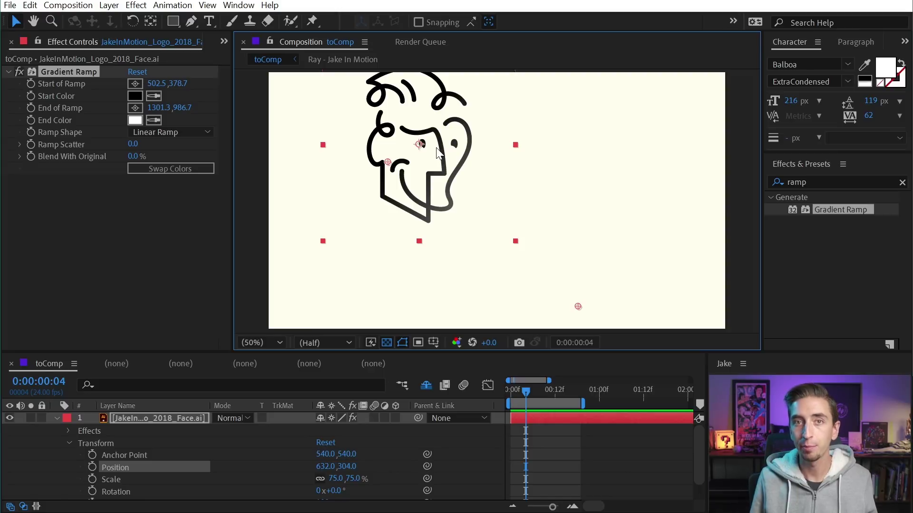
{"action": "left_click", "coordinate": [124, 456]}
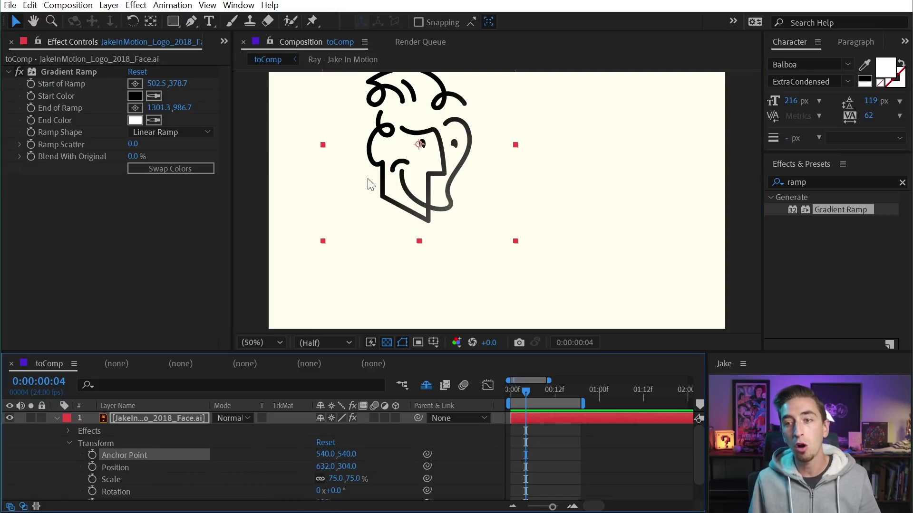
{"action": "left_click_drag", "start_coordinate": [410, 142], "coordinate": [479, 184]}
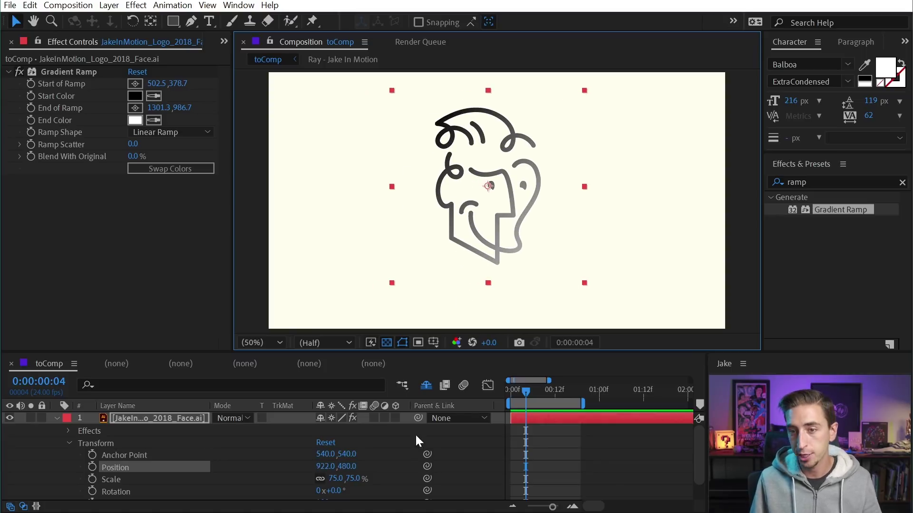
Set the face layer's Anchor Point to 0, 0
{"action": "left_click_drag", "start_coordinate": [326, 453], "coordinate": [271, 454]}
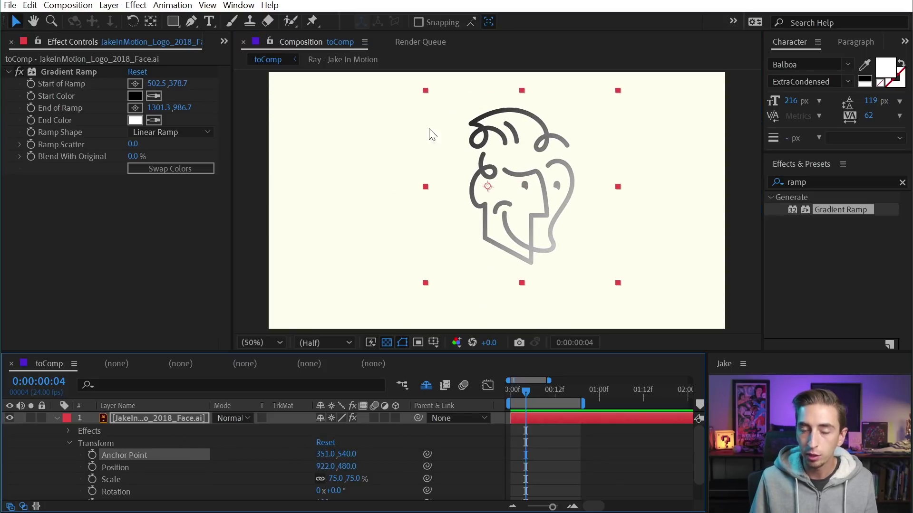
{"action": "left_click", "coordinate": [326, 455]}
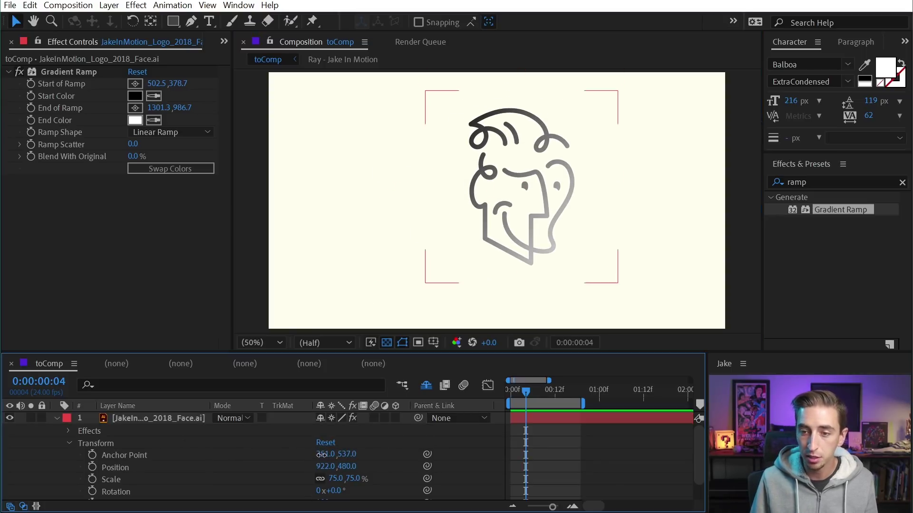
{"action": "type", "text": "0"}
{"action": "key", "text": "Tab"}
{"action": "type", "text": "0"}
{"action": "key", "text": "Return"}
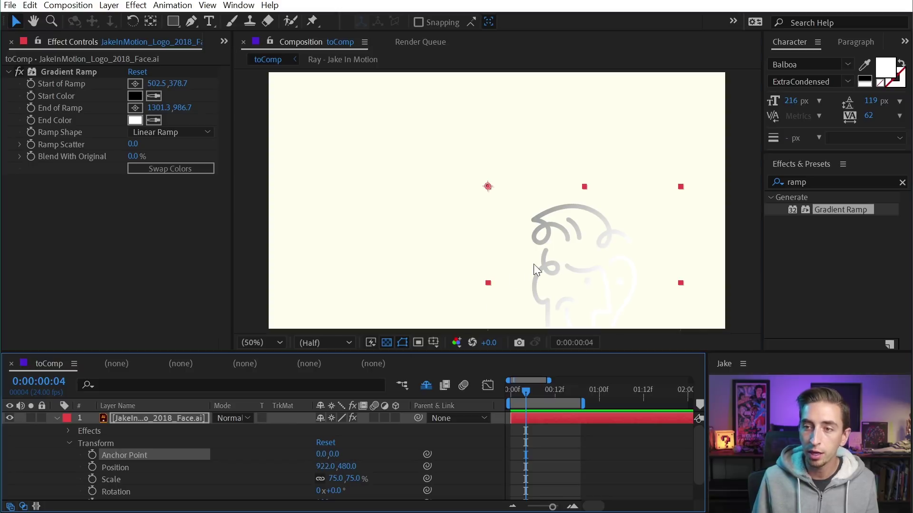
Reposition the face layer with its corner anchor point to a Position of about 388, 172
{"action": "left_click_drag", "start_coordinate": [521, 247], "coordinate": [434, 179]}
{"action": "left_click_drag", "start_coordinate": [497, 154], "coordinate": [489, 144]}
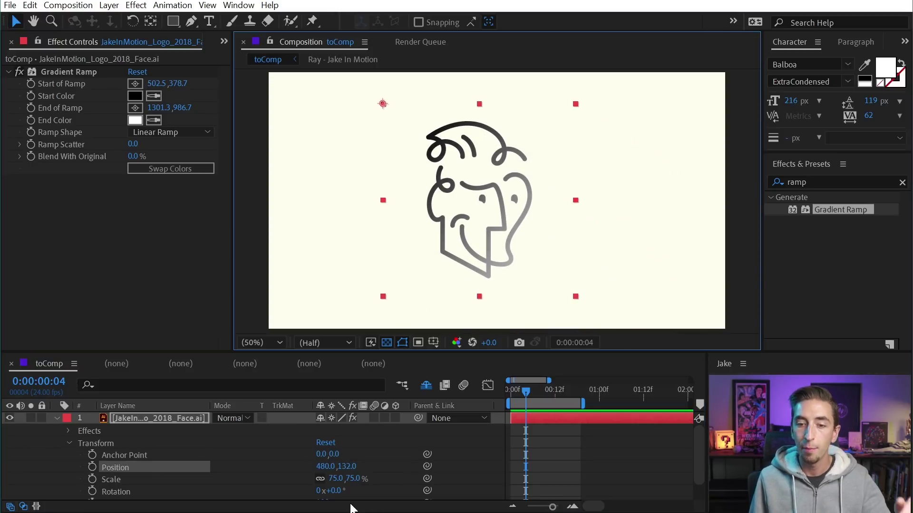
{"action": "left_click_drag", "start_coordinate": [398, 109], "coordinate": [359, 115]}
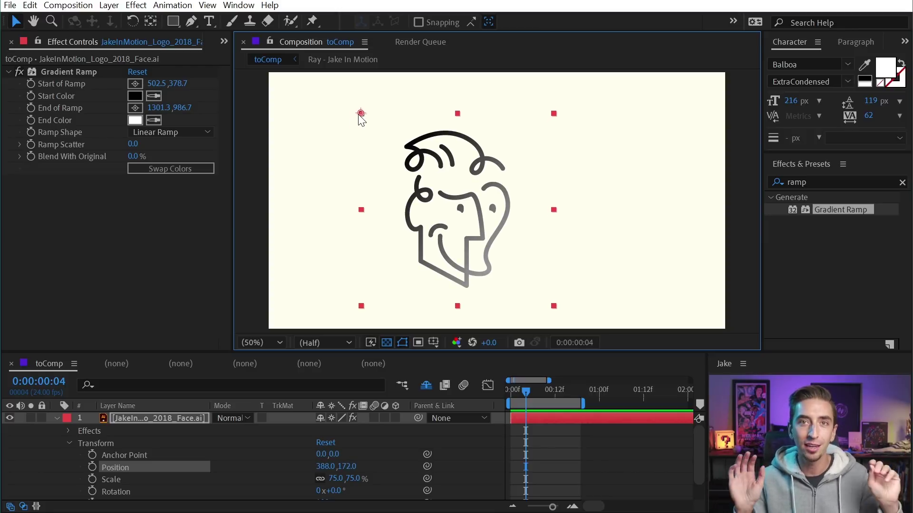
Undo the face layer's anchor point changes and move the layer to a Position of about 668, 558
{"action": "left_click_drag", "start_coordinate": [361, 118], "coordinate": [488, 187]}
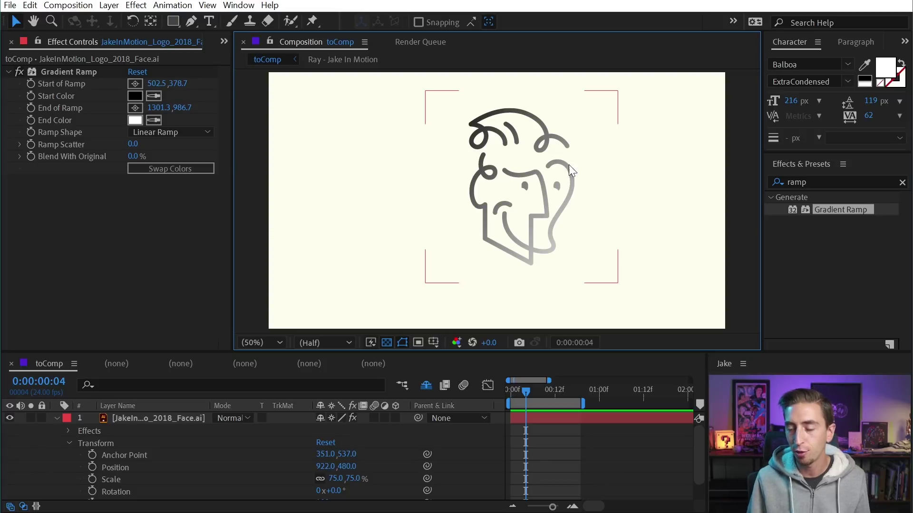
{"action": "left_click_drag", "start_coordinate": [559, 175], "coordinate": [449, 200]}
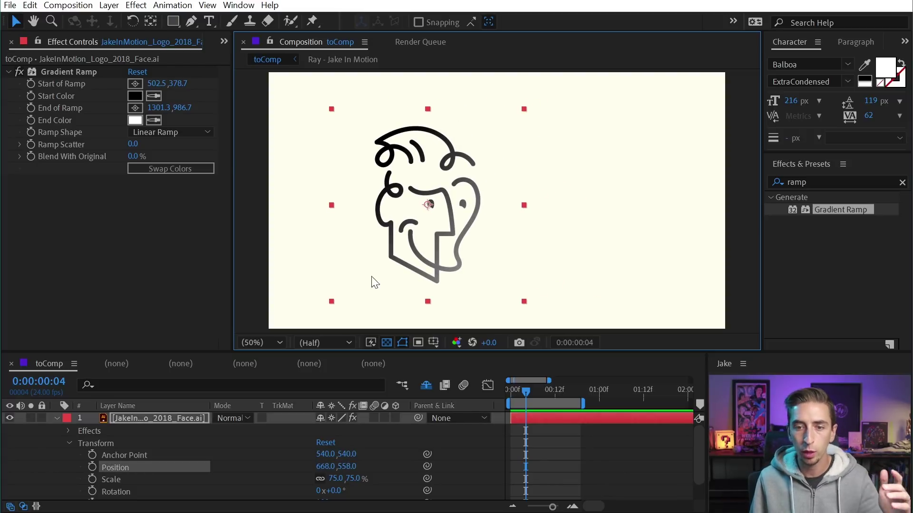
{"action": "left_click", "coordinate": [151, 423]}
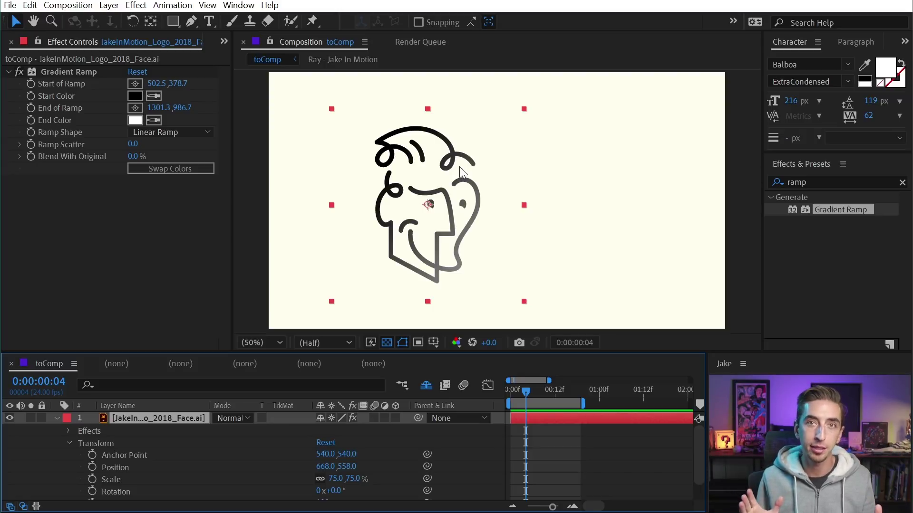
{"action": "left_click_drag", "start_coordinate": [429, 221], "coordinate": [410, 211]}
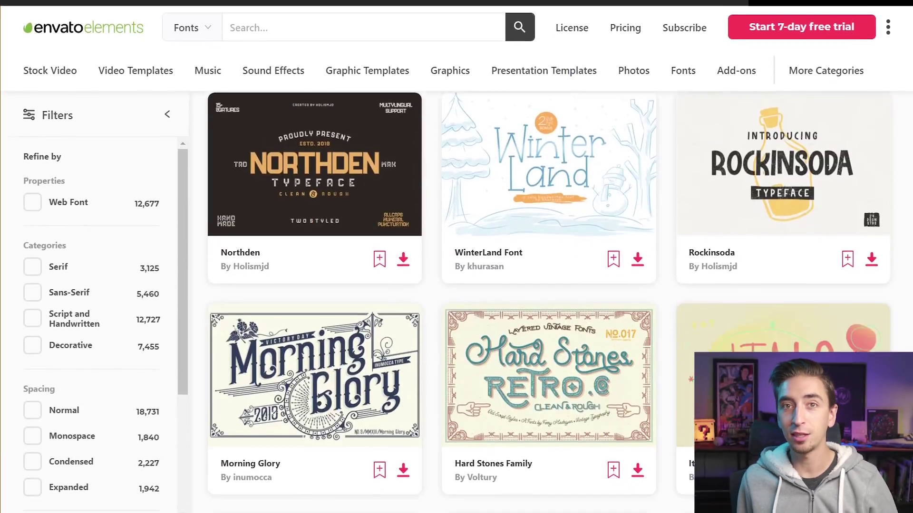
Switch to Envato Elements and browse the font listings
{"action": "scroll", "coordinate": [548, 299], "scroll_direction": "down", "scroll_amount": 5}
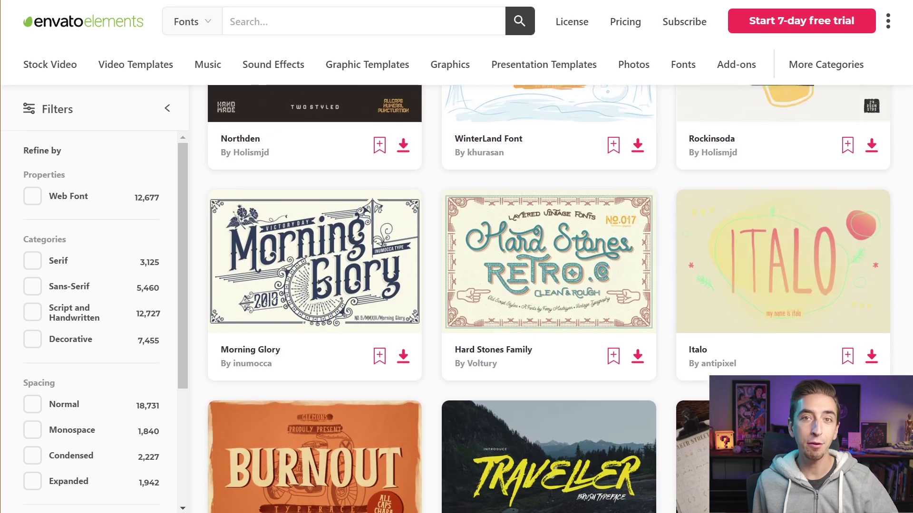
Browse the font, After Effects template and stock footage listings on Envato Elements
{"action": "scroll", "coordinate": [548, 300], "scroll_direction": "down", "scroll_amount": 4}
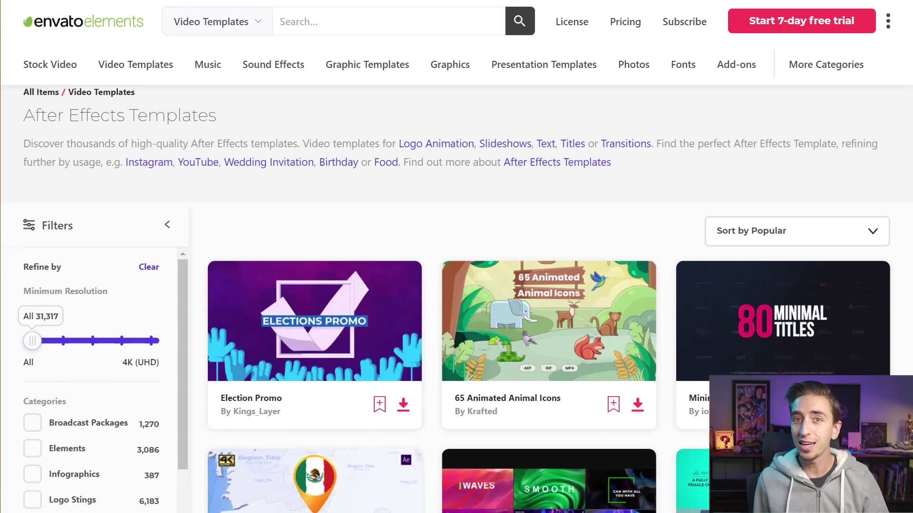
{"action": "scroll", "coordinate": [549, 299], "scroll_direction": "down", "scroll_amount": 3}
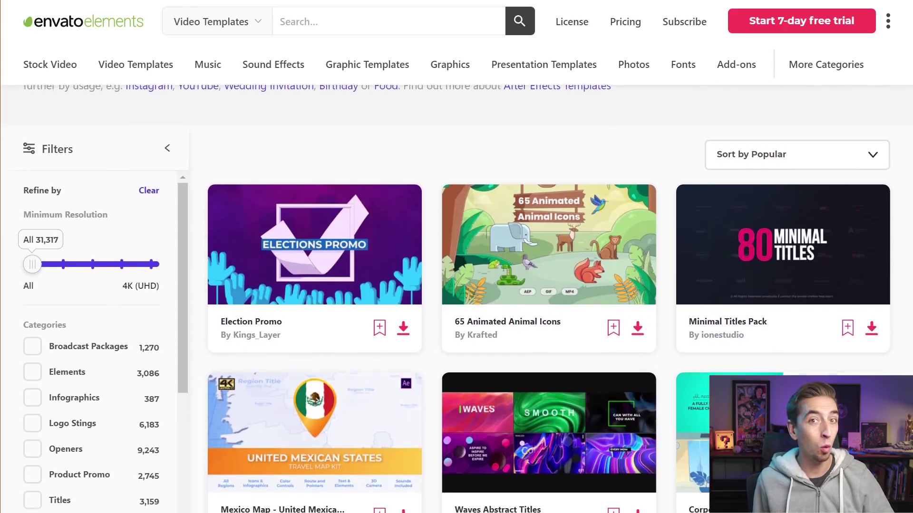
{"action": "scroll", "coordinate": [549, 300], "scroll_direction": "down", "scroll_amount": 3}
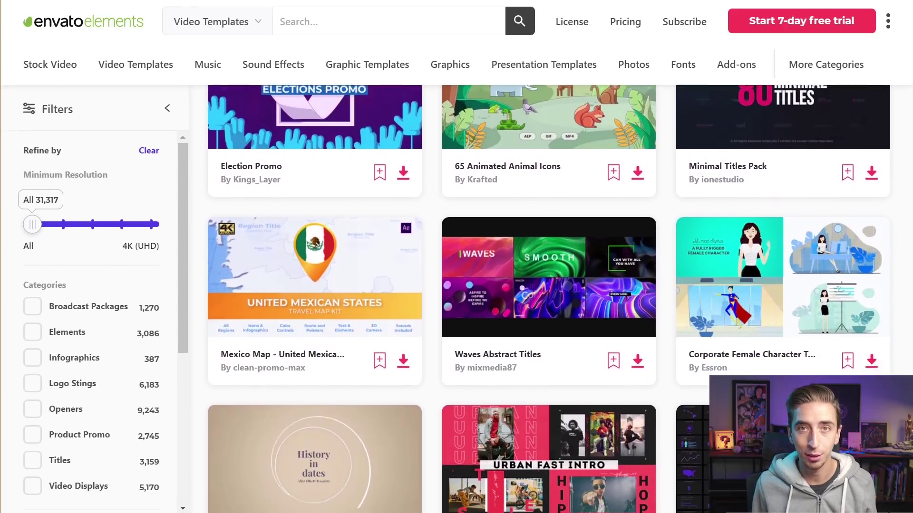
{"action": "scroll", "coordinate": [549, 300], "scroll_direction": "down", "scroll_amount": 2}
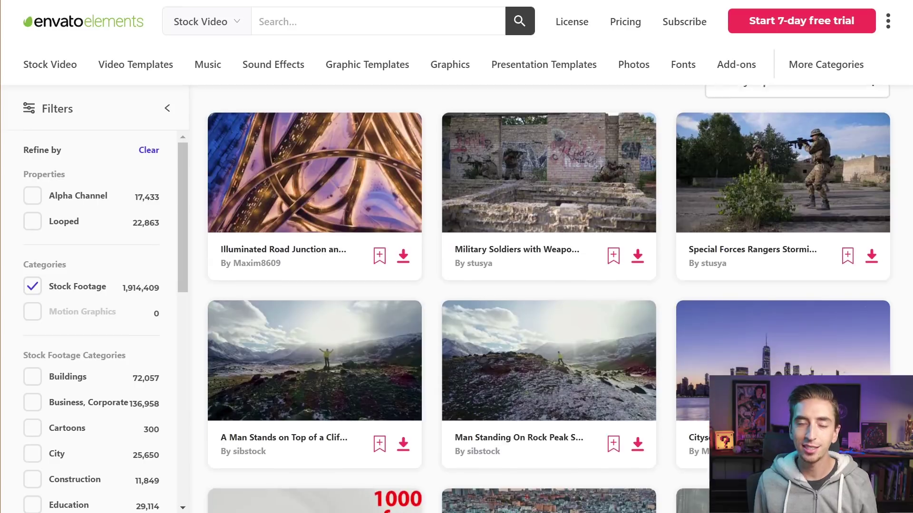
{"action": "scroll", "coordinate": [548, 299], "scroll_direction": "down", "scroll_amount": 1}
{"action": "scroll", "coordinate": [548, 299], "scroll_direction": "down", "scroll_amount": 4}
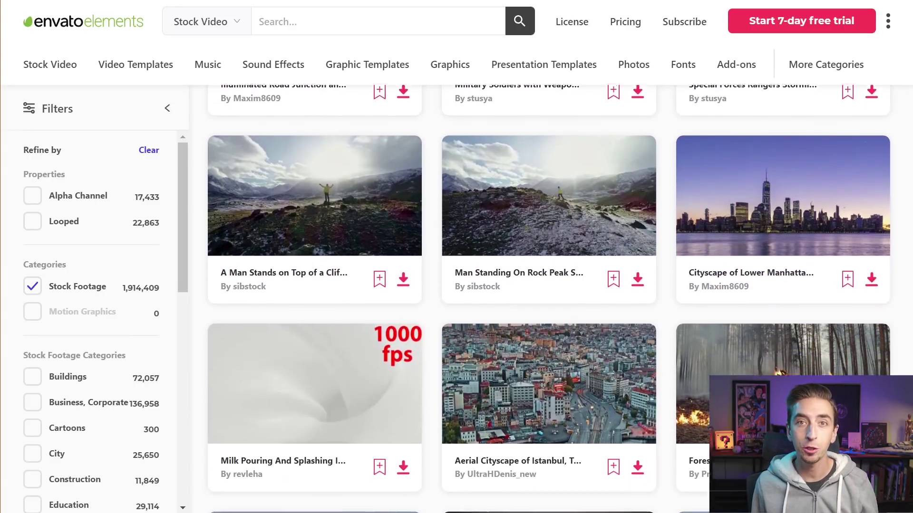
{"action": "scroll", "coordinate": [548, 300], "scroll_direction": "down", "scroll_amount": 3}
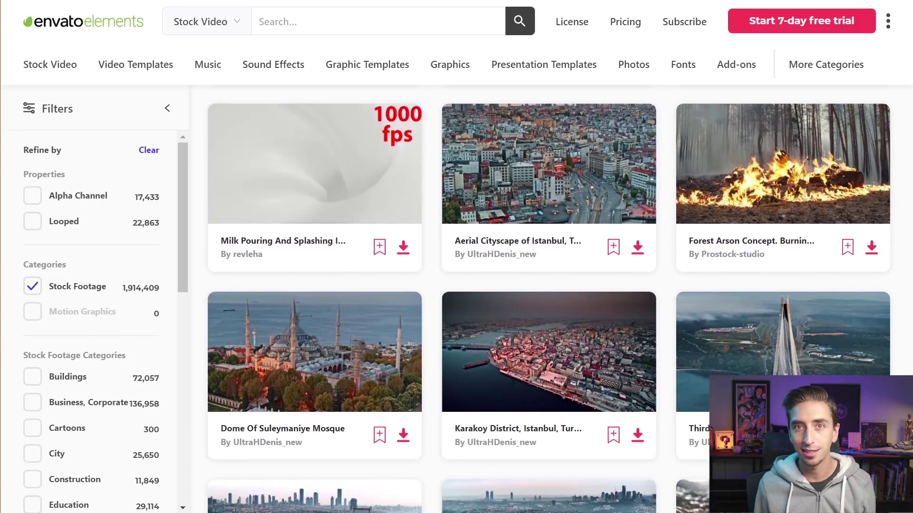
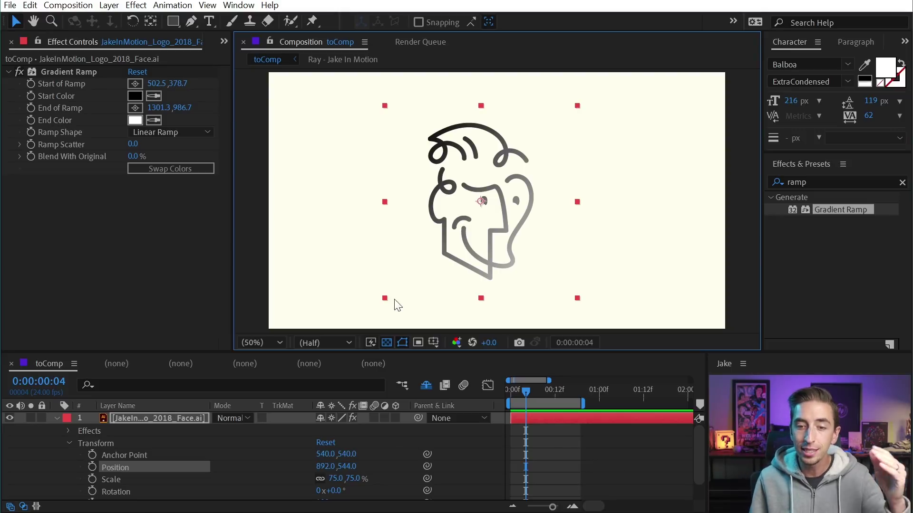
Move the face layer to a Position of about 1258, 610 and back to about 696, 514
{"action": "left_click_drag", "start_coordinate": [449, 200], "coordinate": [563, 210]}
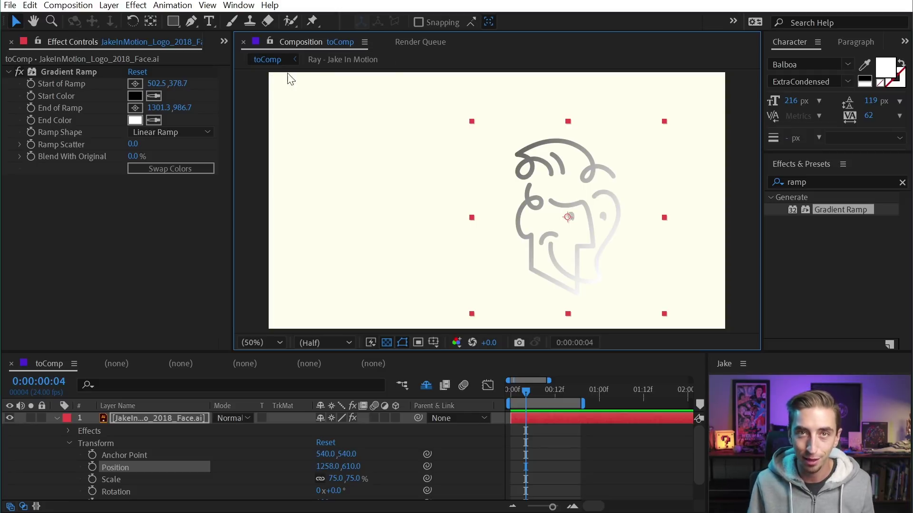
{"action": "left_click_drag", "start_coordinate": [581, 186], "coordinate": [450, 165]}
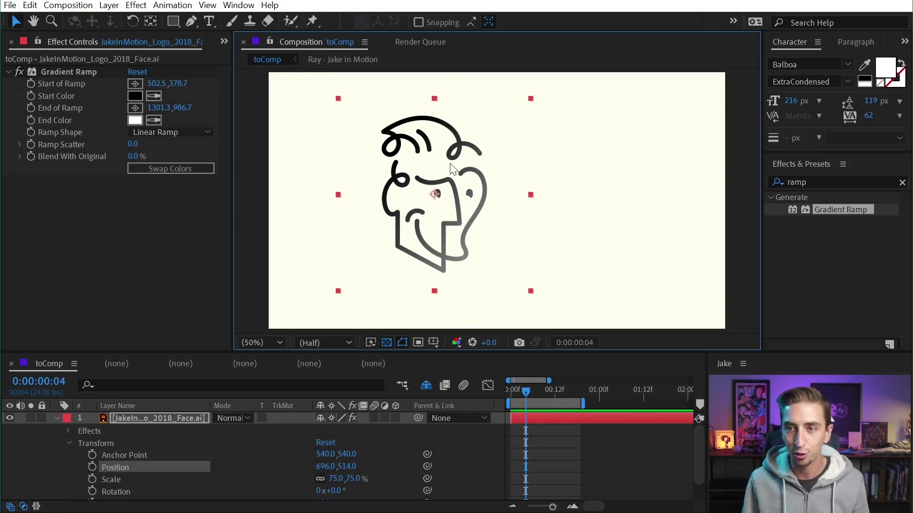
Delete the face layer and add a text layer reading "Point" near the middle of the composition
{"action": "key", "text": "Delete"}
{"action": "key", "text": "ctrl+t"}
{"action": "left_click", "coordinate": [416, 224]}
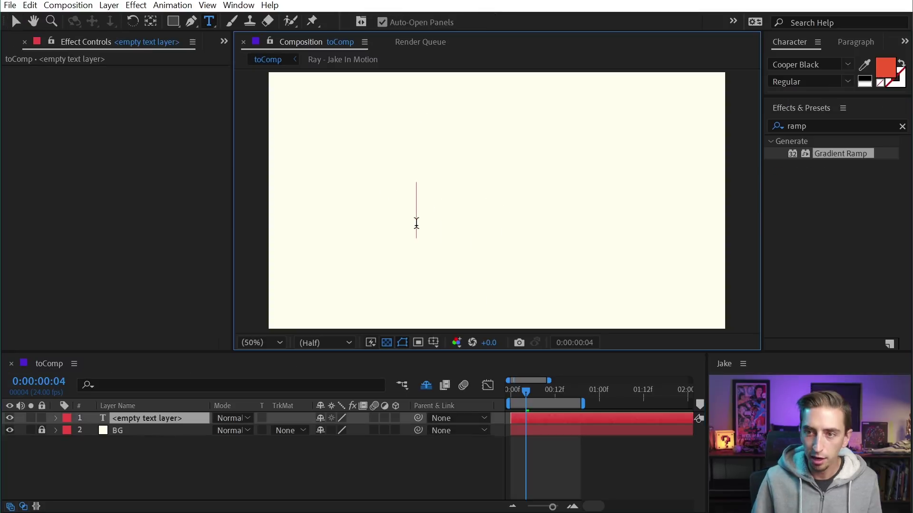
{"action": "type", "text": "Point"}
{"action": "key", "text": "Escape"}
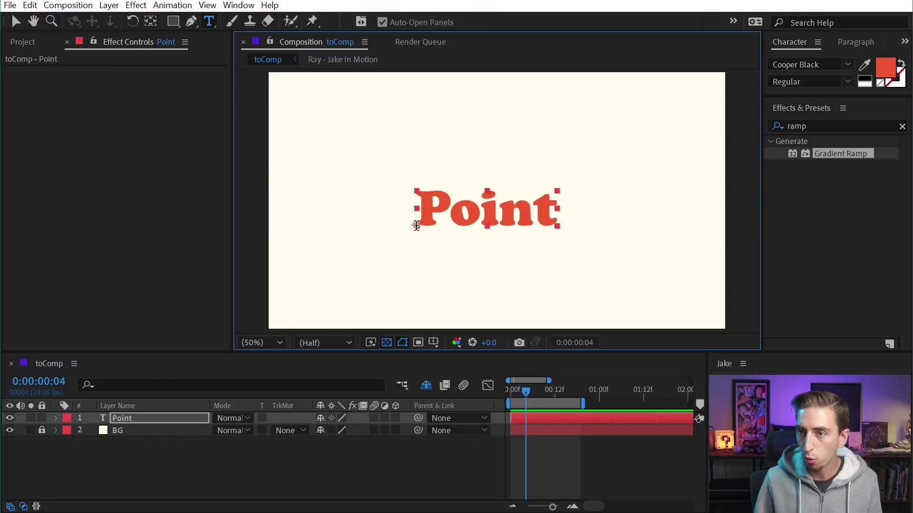
Shift the Point text slightly up within the composition and apply the Gradient Ramp effect to it
{"action": "key", "text": "v"}
{"action": "left_click_drag", "start_coordinate": [447, 216], "coordinate": [462, 211]}
{"action": "left_click_drag", "start_coordinate": [840, 153], "coordinate": [575, 202]}
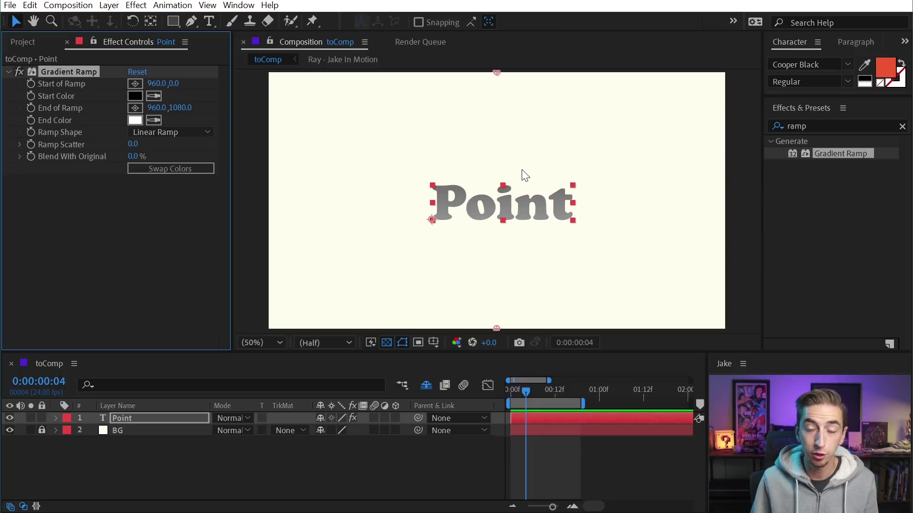
Place Start of Ramp at about 960, 154 and End of Ramp at about 960, 892, and move the text to about 710, 710
{"action": "left_click_drag", "start_coordinate": [497, 72], "coordinate": [496, 109]}
{"action": "left_click_drag", "start_coordinate": [492, 328], "coordinate": [497, 284]}
{"action": "left_click_drag", "start_coordinate": [534, 219], "coordinate": [521, 232]}
{"action": "key", "text": "p"}
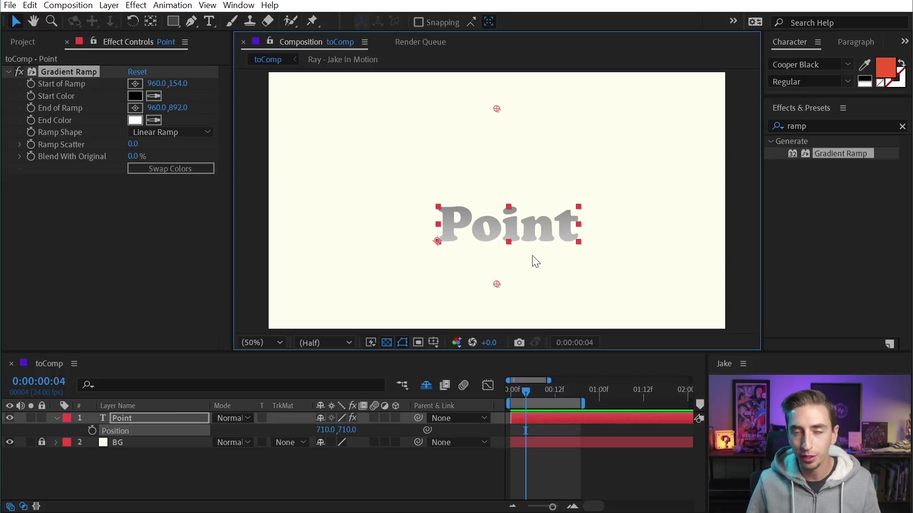
Place Start of Ramp at about 960, 554 and End of Ramp at about 960, 724, and move the text to about 512, 482
{"action": "left_click_drag", "start_coordinate": [497, 109], "coordinate": [497, 204]}
{"action": "left_click_drag", "start_coordinate": [497, 284], "coordinate": [492, 185]}
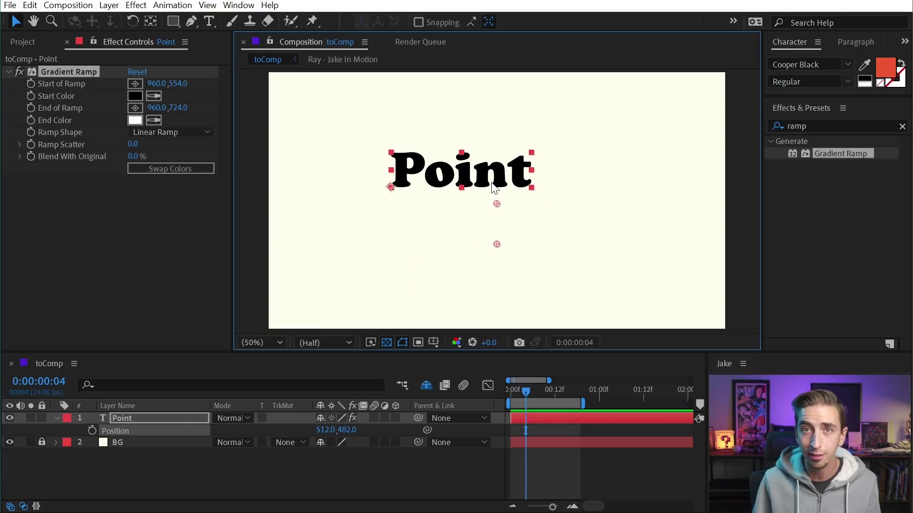
Reveal the Point layer's Gradient Ramp properties in the timeline and add an expression to End of Ramp
{"action": "key", "text": "e"}
{"action": "left_click", "coordinate": [78, 430]}
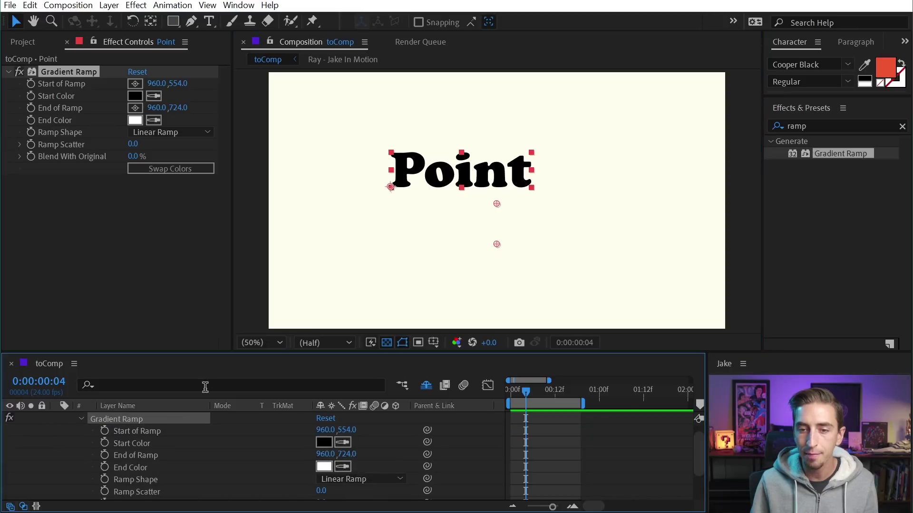
{"action": "left_click", "coordinate": [123, 457]}
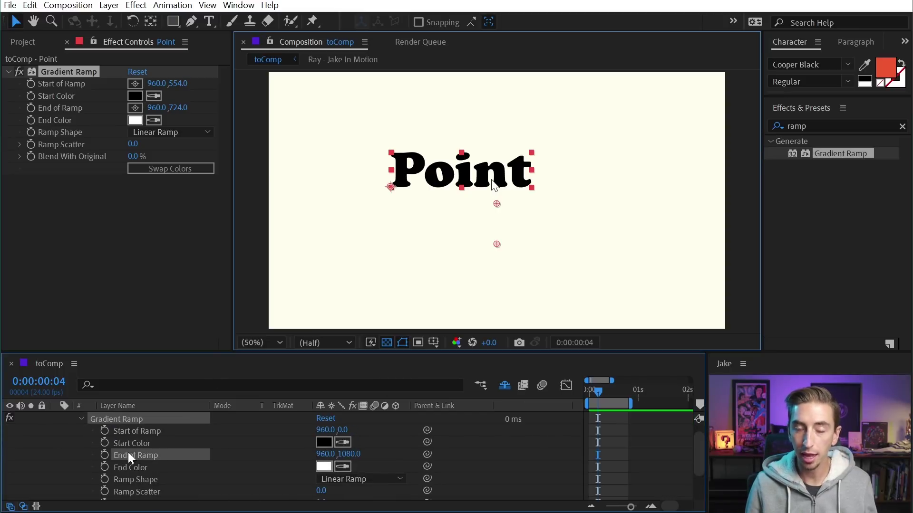
{"action": "left_click", "coordinate": [104, 456], "text": "alt"}
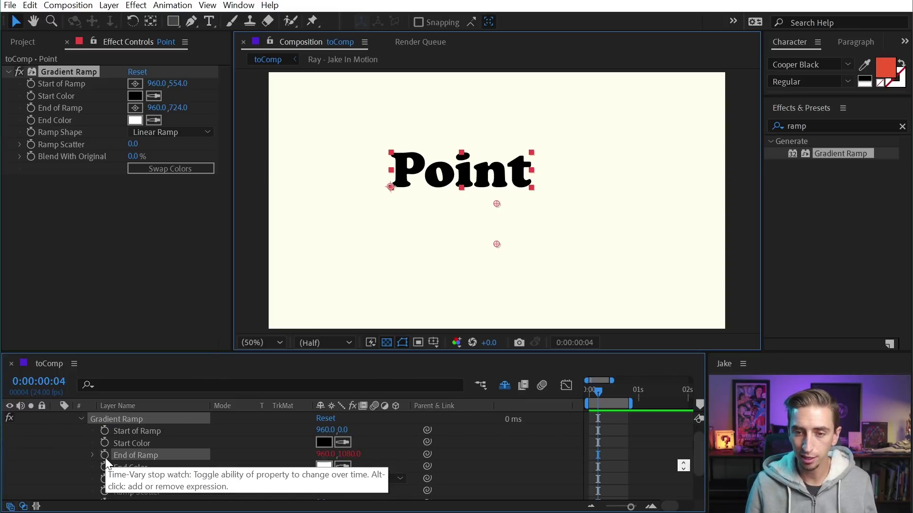
Hide the timeline's layer switches, transfer controls and render time columns to make room for the expression editor
{"action": "left_click", "coordinate": [24, 507]}
{"action": "left_click", "coordinate": [10, 507]}
{"action": "left_click", "coordinate": [416, 468]}
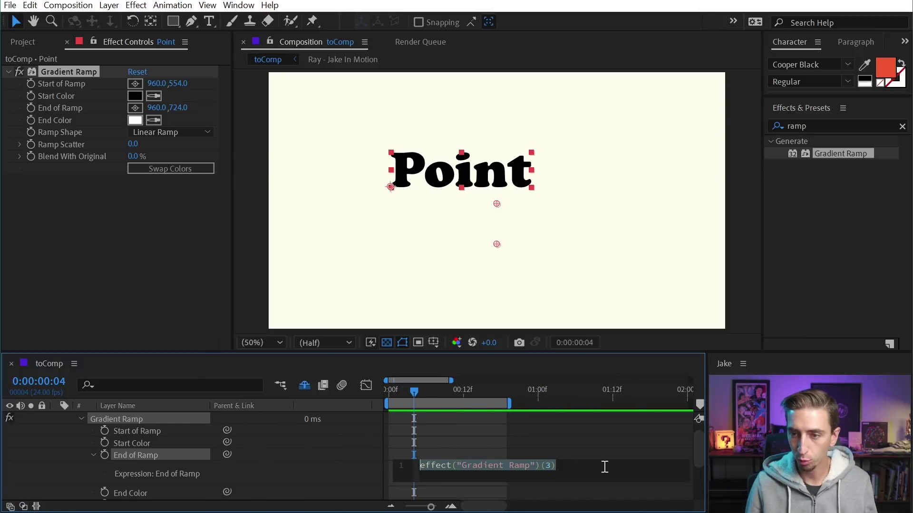
{"action": "left_click", "coordinate": [36, 507]}
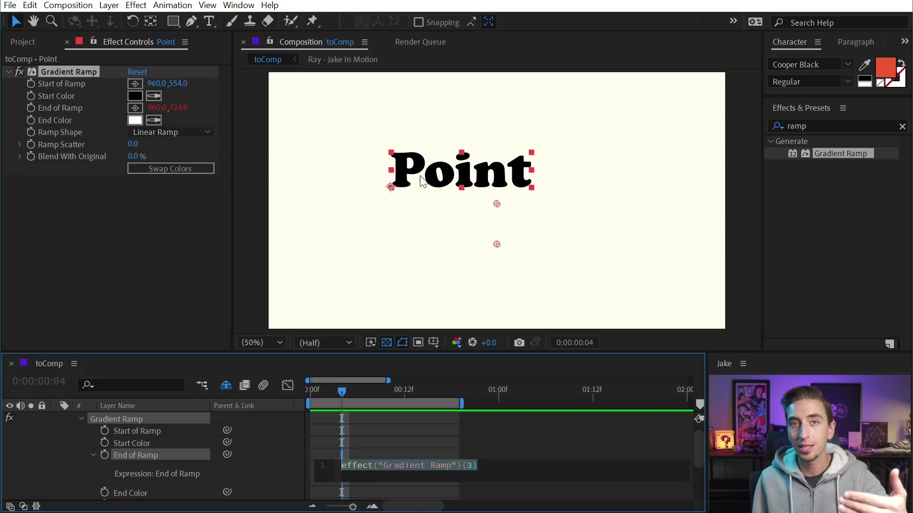
Replace the End of Ramp expression with thisLayer.toComp()
{"action": "left_click", "coordinate": [280, 80]}
{"action": "scroll", "coordinate": [316, 452], "scroll_direction": "down", "scroll_amount": 2}
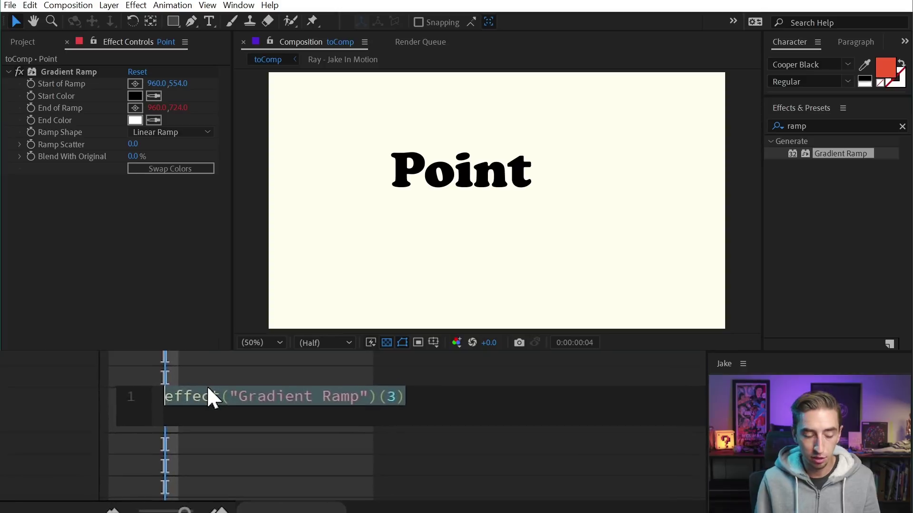
{"action": "type", "text": "thisLayer"}
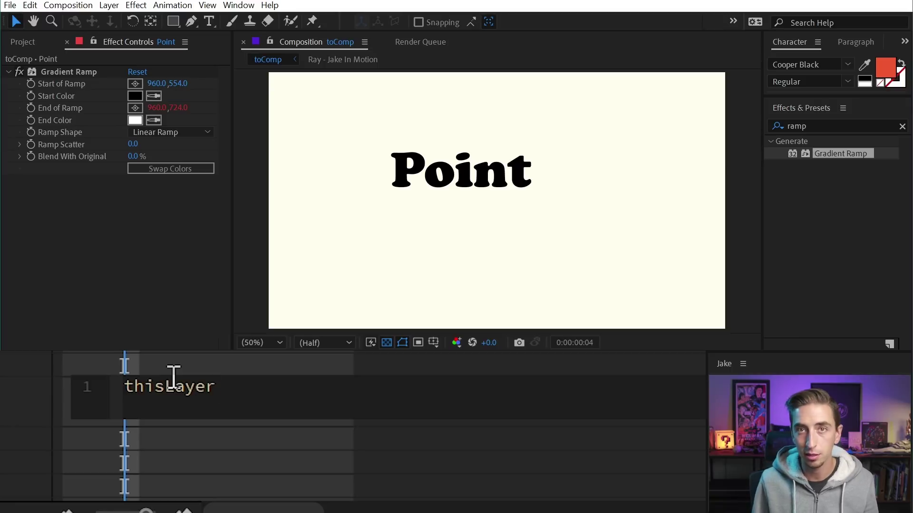
{"action": "type", "text": "."}
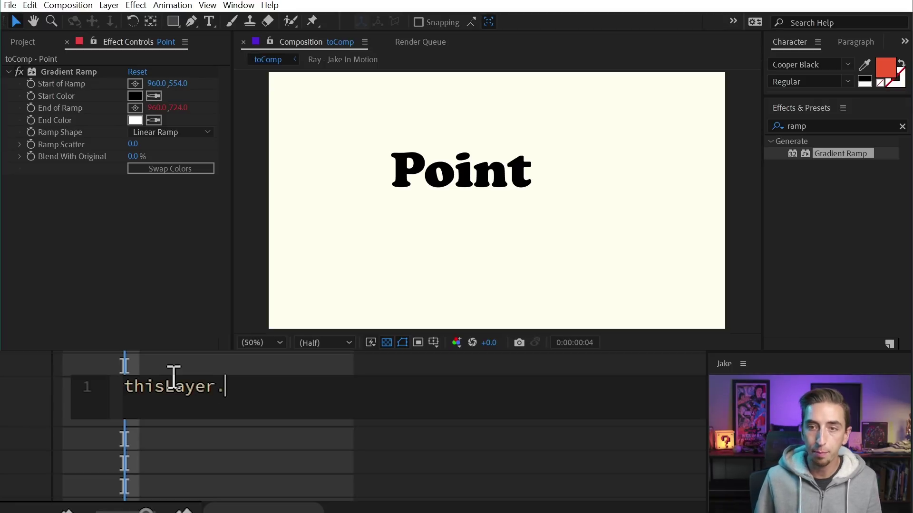
{"action": "type", "text": "toComp"}
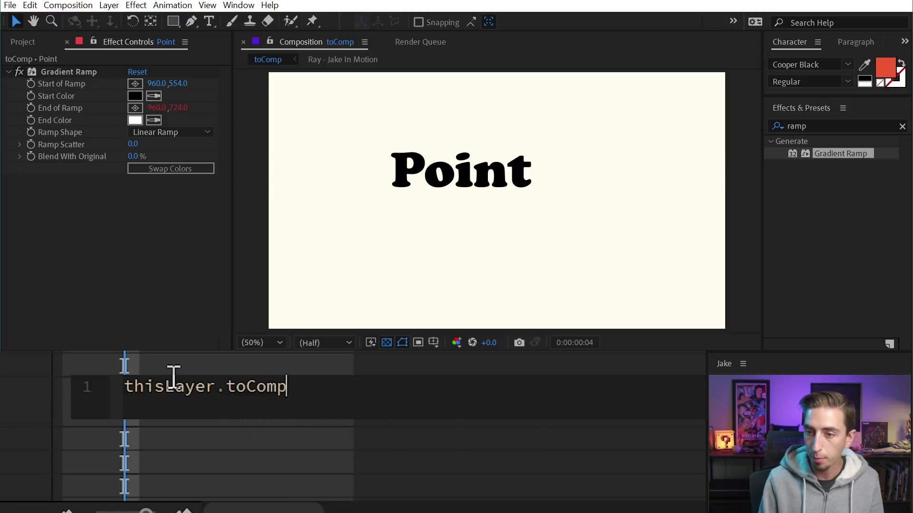
{"action": "key", "text": "Return"}
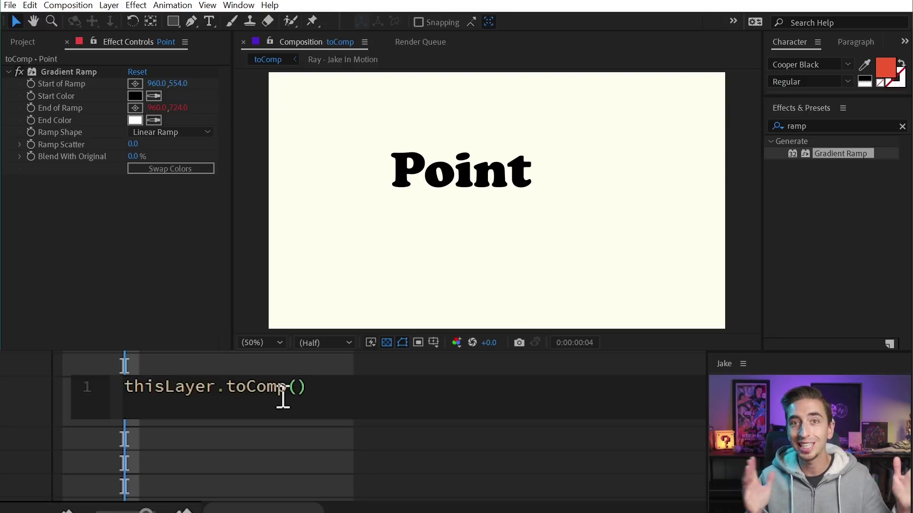
{"action": "key", "text": "Right"}
Give toComp the point [0,0,0] so the expression reads thisLayer.toComp([0,0,0]), and apply it
{"action": "left_click_drag", "start_coordinate": [216, 383], "coordinate": [102, 395]}
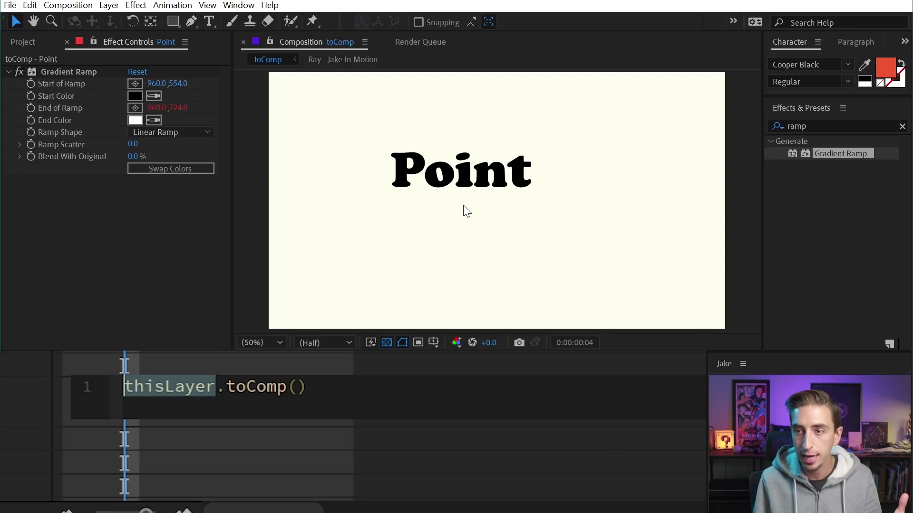
{"action": "left_click", "coordinate": [297, 386]}
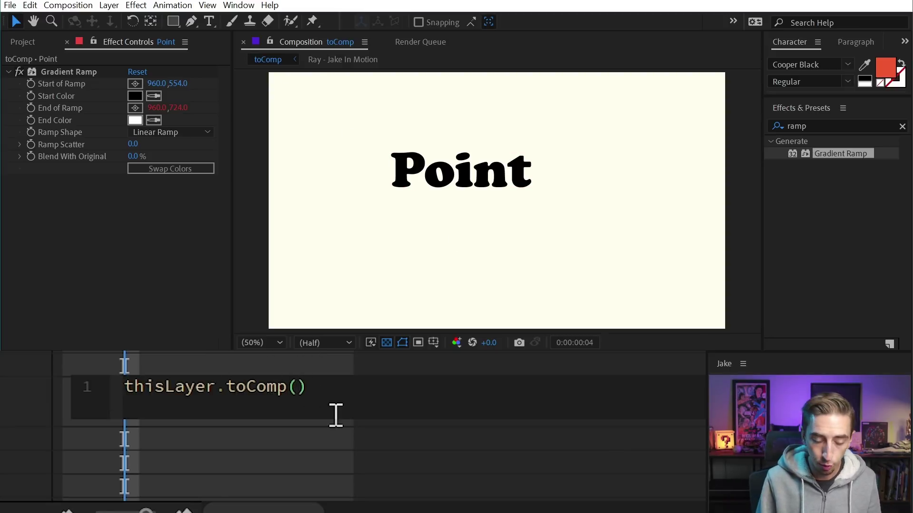
{"action": "type", "text": "[0,0,0"}
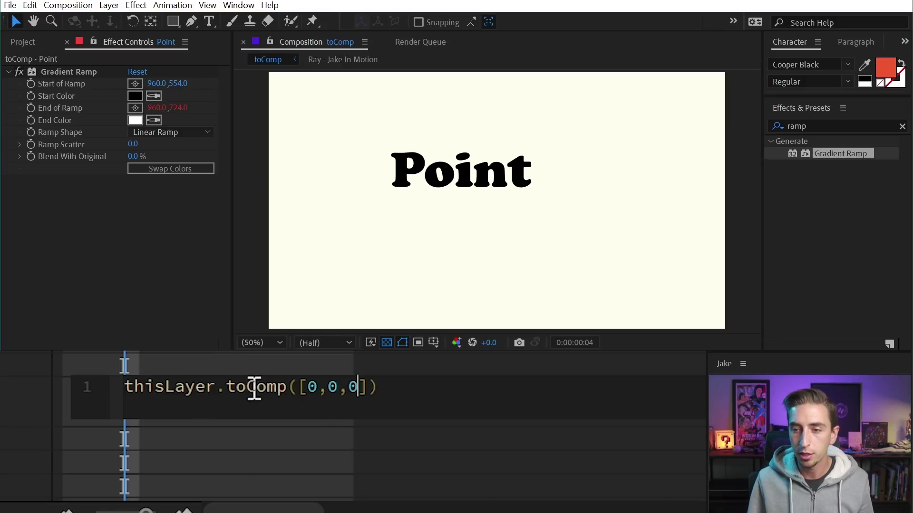
{"action": "left_click_drag", "start_coordinate": [215, 387], "coordinate": [127, 387]}
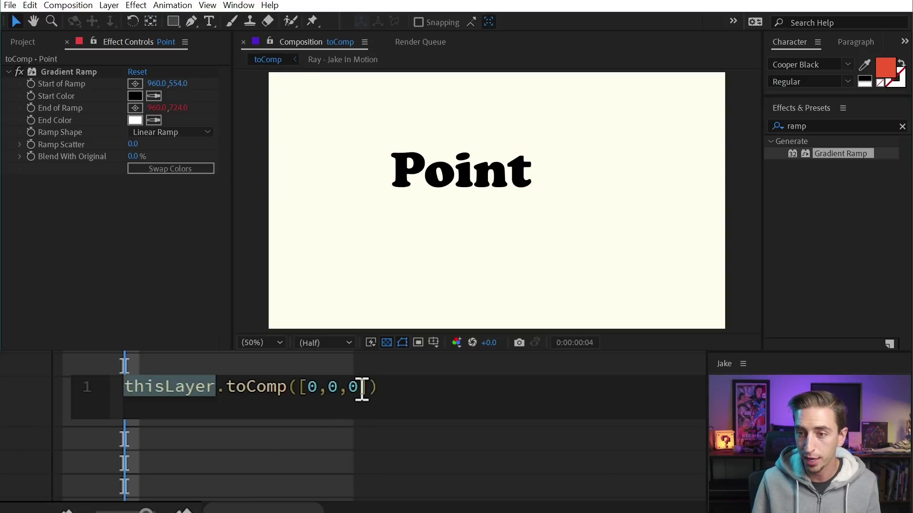
{"action": "left_click", "coordinate": [1, 381]}
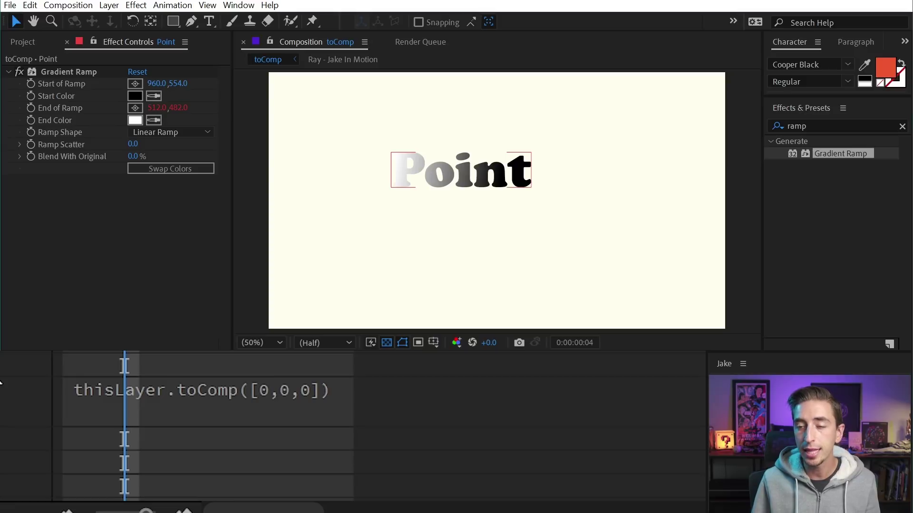
Show the Gradient Ramp control points and move the Point text so its anchor point sits at about 582, 342
{"action": "left_click", "coordinate": [81, 75]}
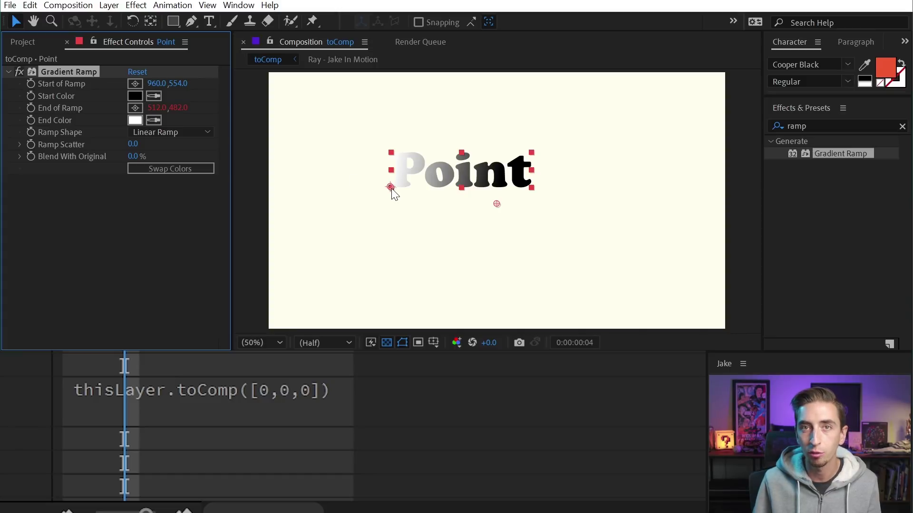
{"action": "left_click_drag", "start_coordinate": [430, 170], "coordinate": [458, 147]}
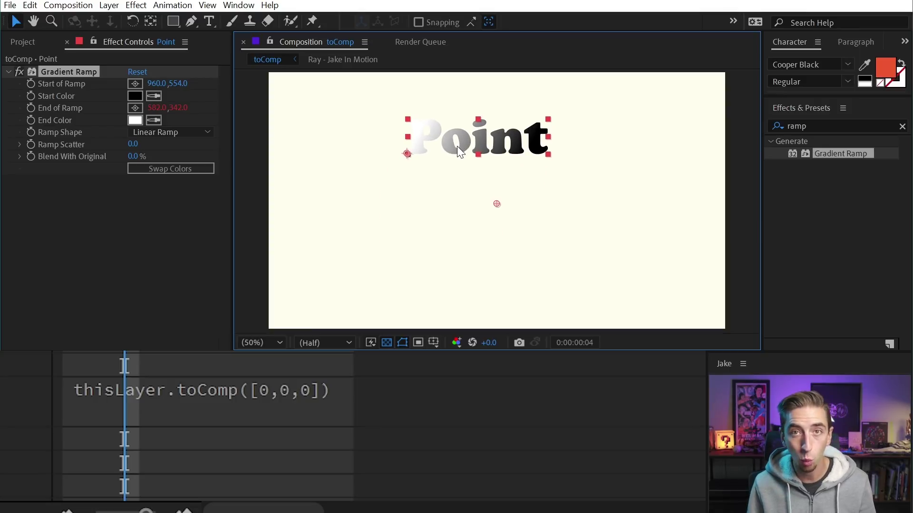
{"action": "left_click", "coordinate": [144, 212]}
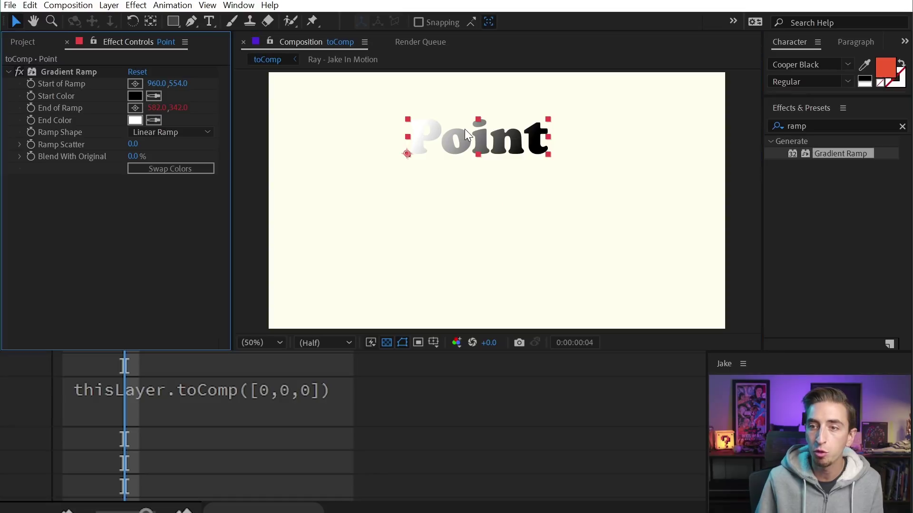
Move the Point text layer's anchor point onto the letter n with the Pan Behind tool
{"action": "key", "text": "y"}
{"action": "left_click_drag", "start_coordinate": [455, 150], "coordinate": [509, 136]}
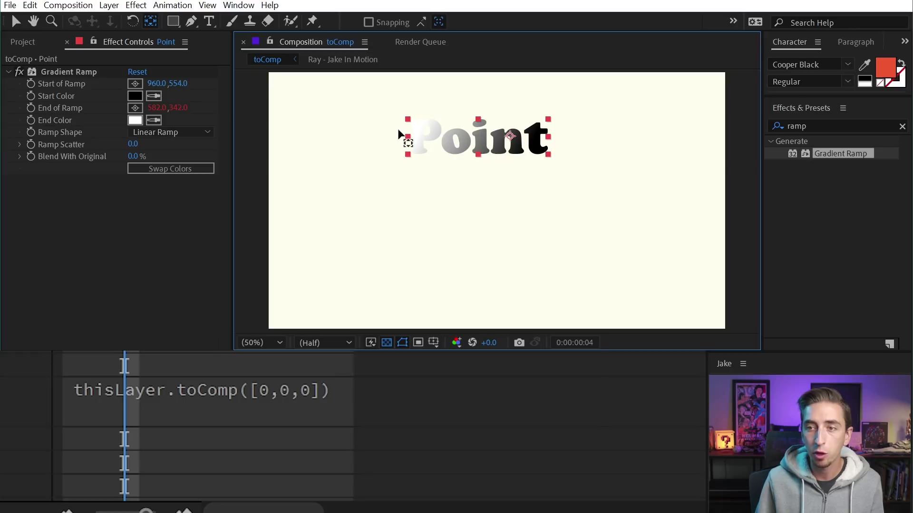
{"action": "key", "text": "v"}
{"action": "left_click", "coordinate": [428, 163]}
{"action": "left_click", "coordinate": [438, 137]}
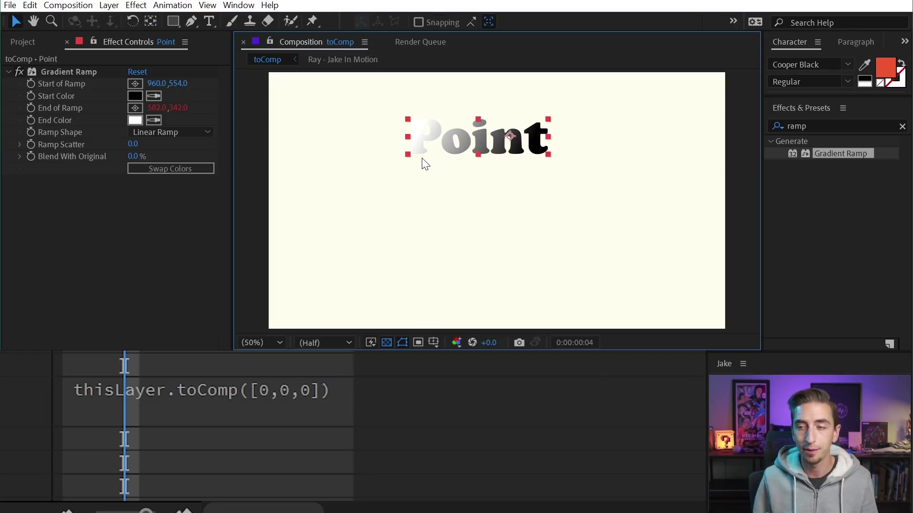
Replace the [0,0,0] inside toComp with thisLayer.anchorPoint in the End of Ramp expression and apply it
{"action": "left_click", "coordinate": [220, 402]}
{"action": "left_click", "coordinate": [357, 387]}
{"action": "left_click_drag", "start_coordinate": [295, 386], "coordinate": [371, 386]}
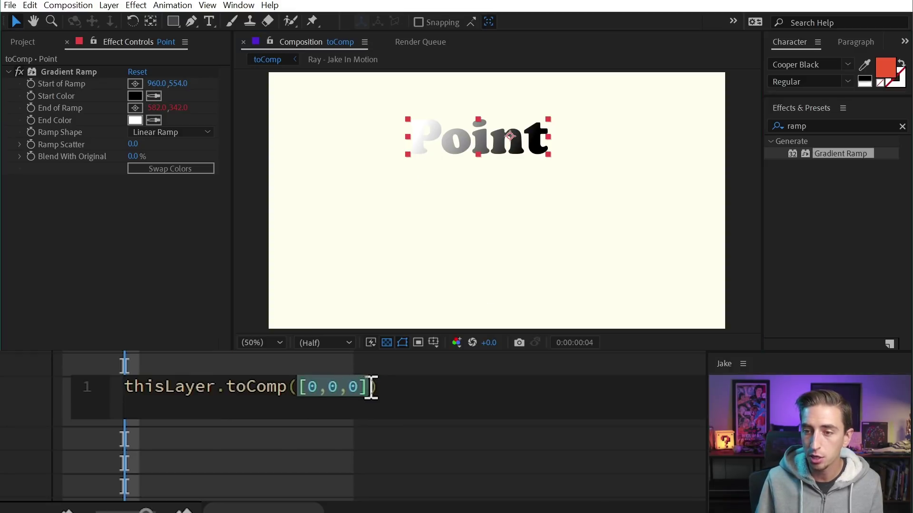
{"action": "type", "text": "thisLayer."}
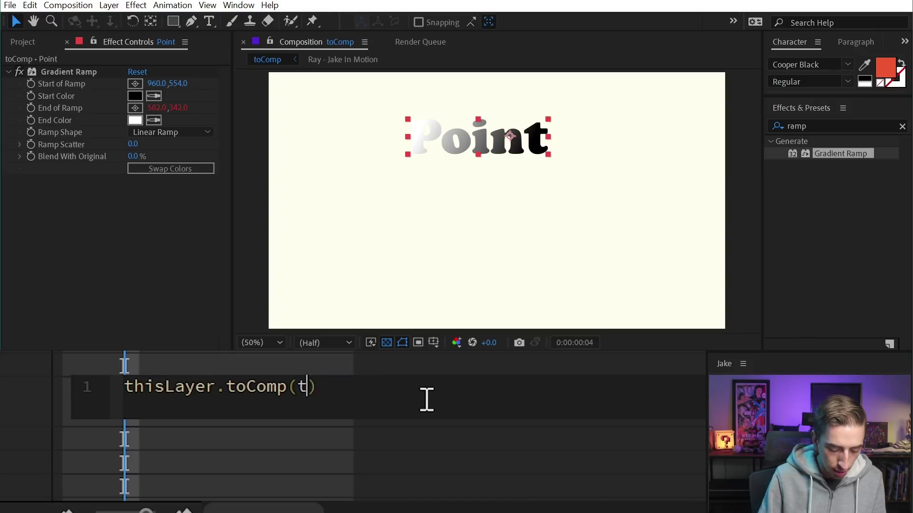
{"action": "type", "text": "anchorPoint"}
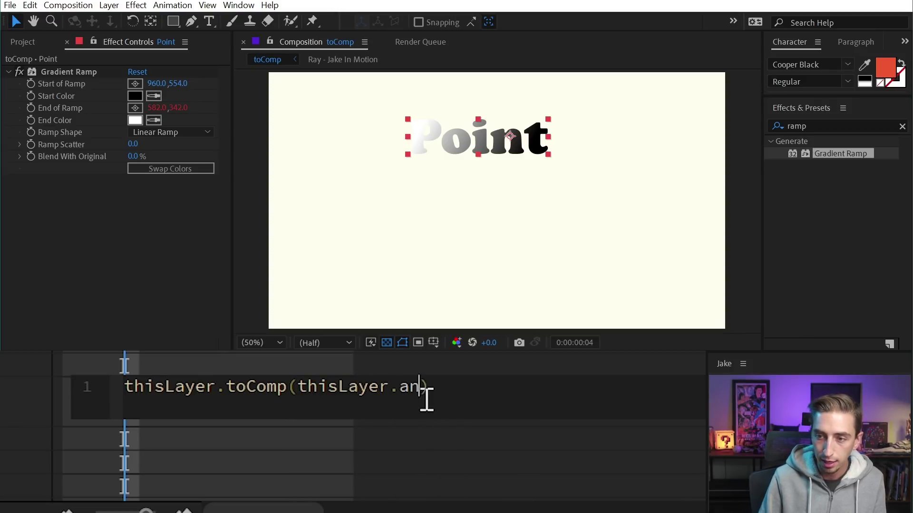
{"action": "key", "text": "KP_Enter"}
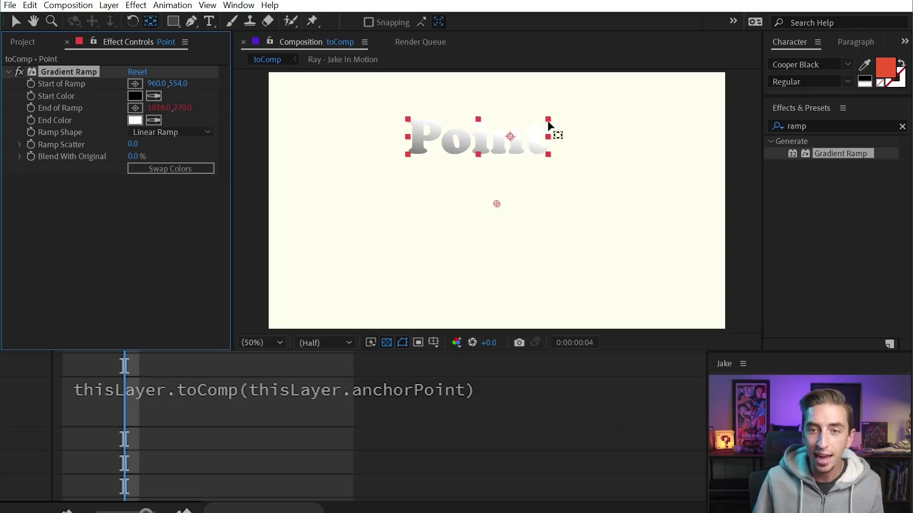
Try moving the Point layer's anchor point toward the letter i and back, and undo to the toComp([0,0,0]) expression
{"action": "left_click", "coordinate": [512, 141]}
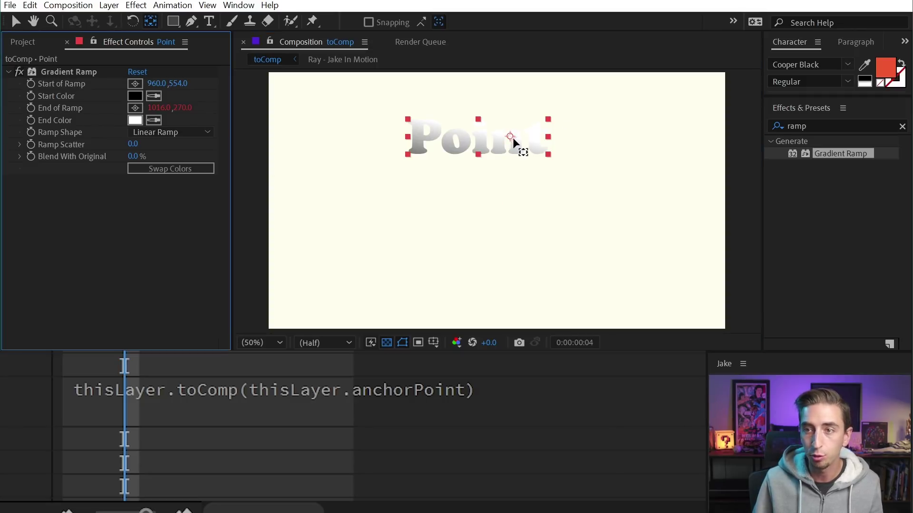
{"action": "left_click_drag", "start_coordinate": [510, 138], "coordinate": [472, 128]}
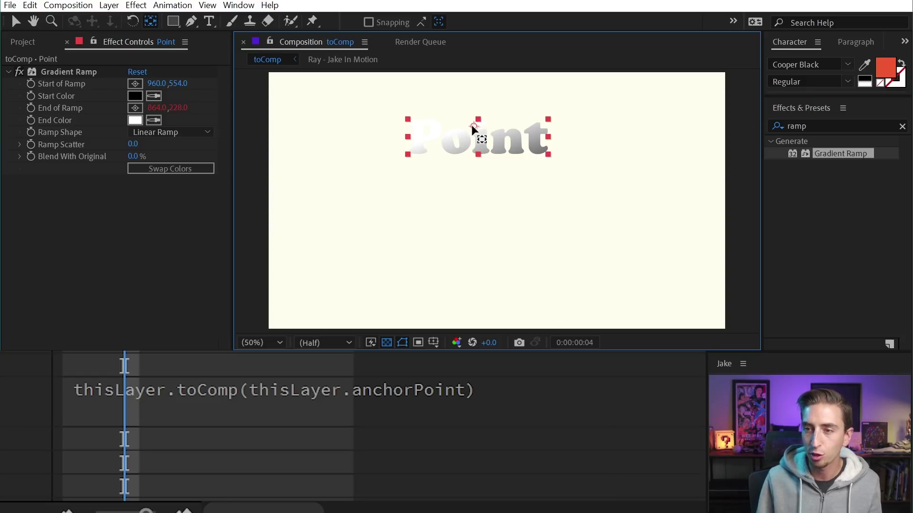
{"action": "left_click_drag", "start_coordinate": [473, 128], "coordinate": [509, 137]}
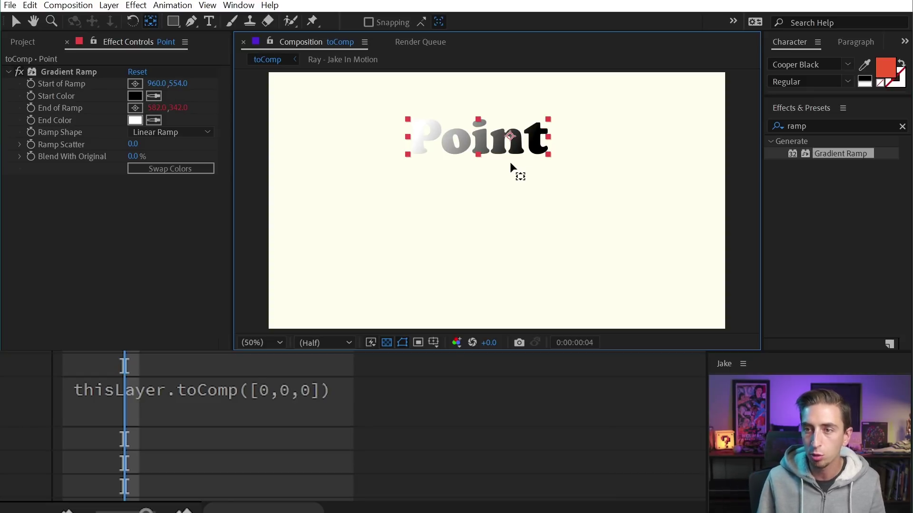
{"action": "key", "text": "ctrl+z"}
{"action": "key", "text": "v"}
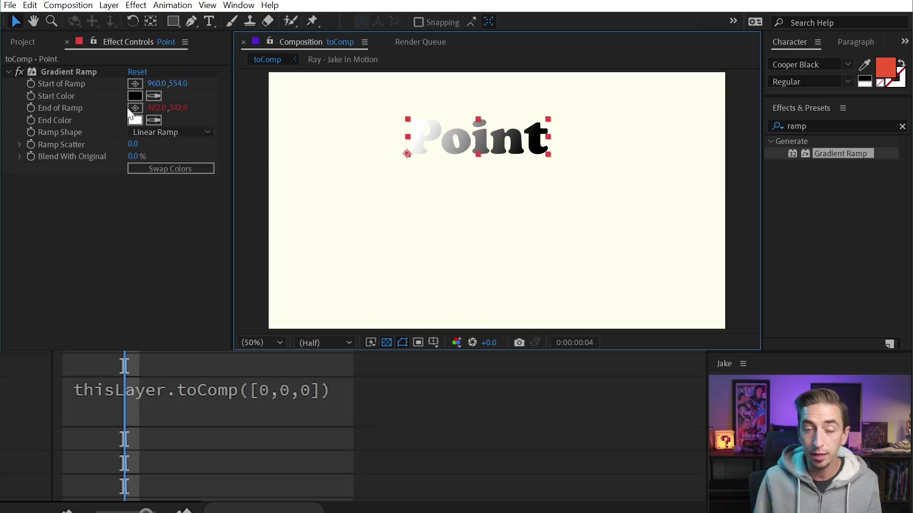
Show the Gradient Ramp control points and move the Point text so its anchor point sits at about 662, 422
{"action": "left_click", "coordinate": [69, 72]}
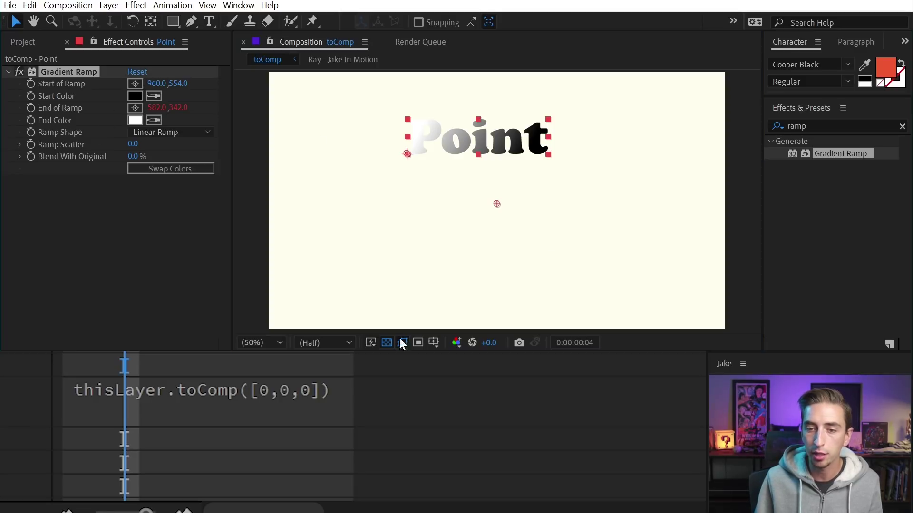
{"action": "left_click", "coordinate": [510, 137]}
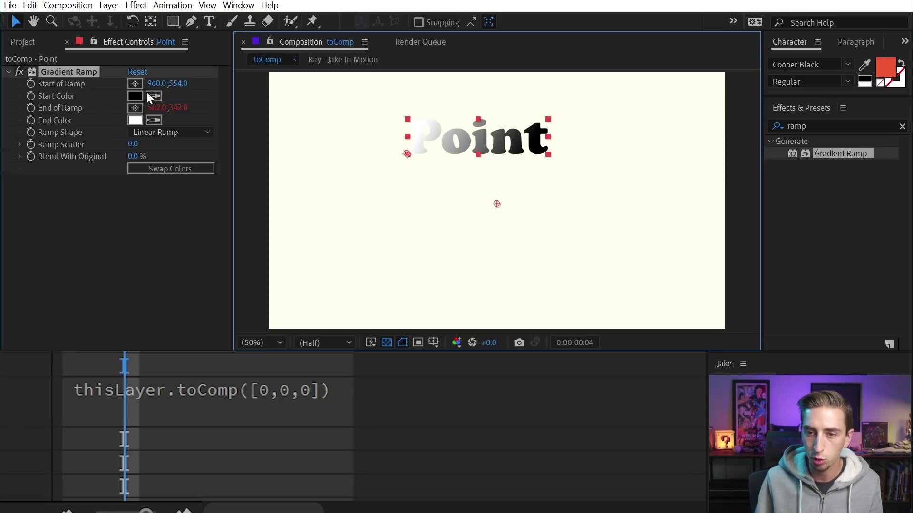
{"action": "left_click", "coordinate": [155, 112]}
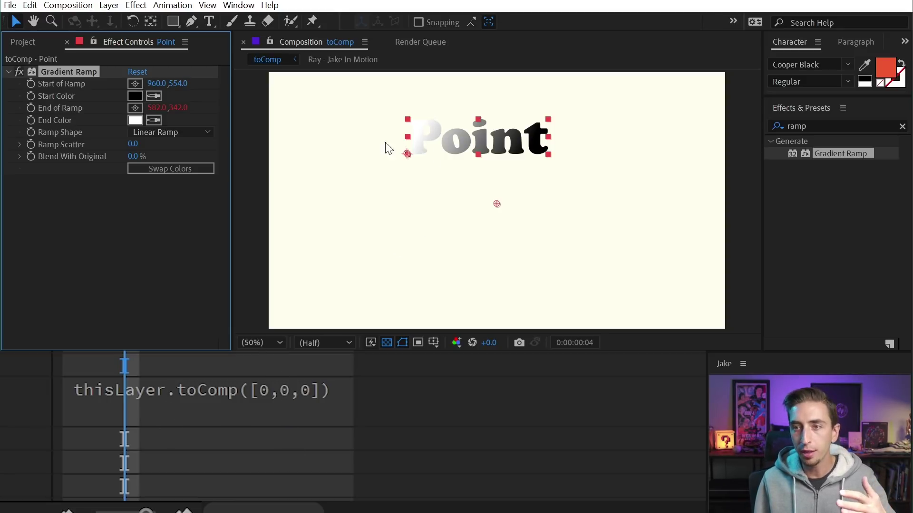
{"action": "left_click_drag", "start_coordinate": [461, 143], "coordinate": [522, 167]}
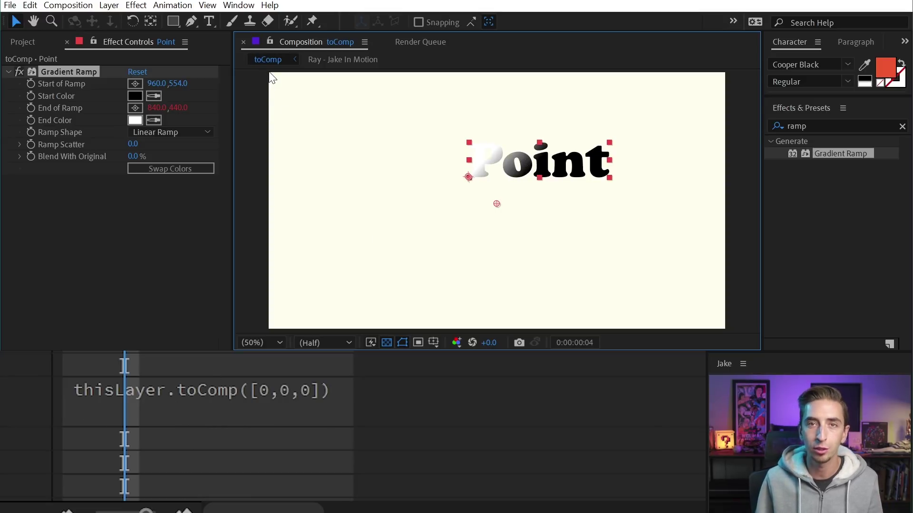
{"action": "left_click_drag", "start_coordinate": [572, 160], "coordinate": [529, 156]}
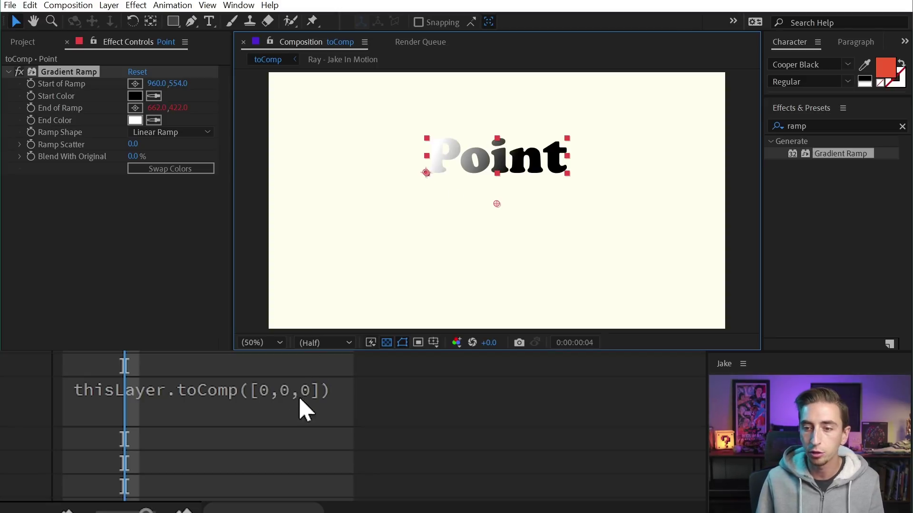
Append +value; to the End of Ramp expression so it reads thisLayer.toComp([0,0,0])+value; and apply it
{"action": "left_click", "coordinate": [361, 407]}
{"action": "left_click", "coordinate": [449, 399]}
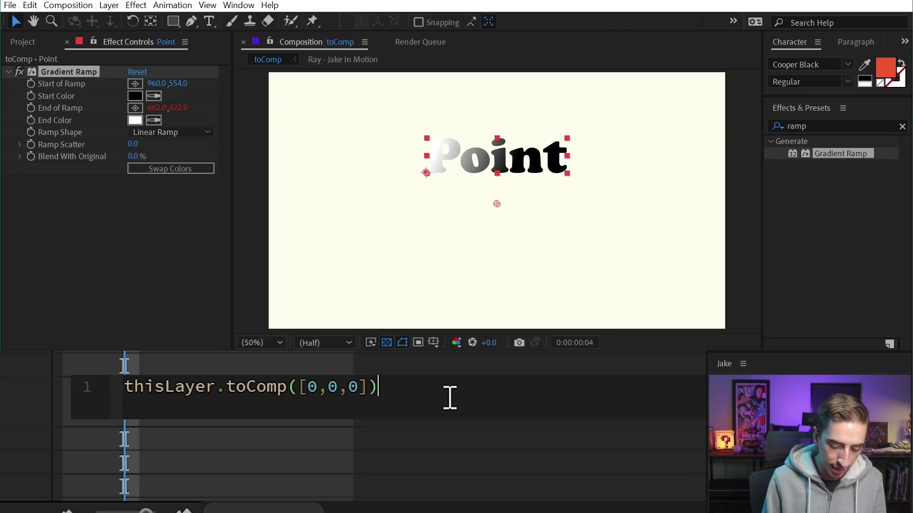
{"action": "type", "text": "+v"}
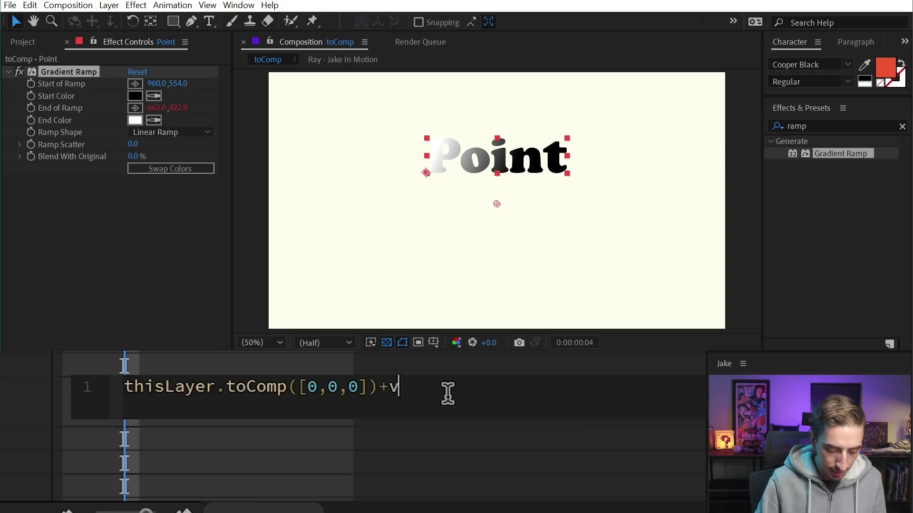
{"action": "type", "text": "alue"}
{"action": "key", "text": "Escape"}
{"action": "type", "text": ";"}
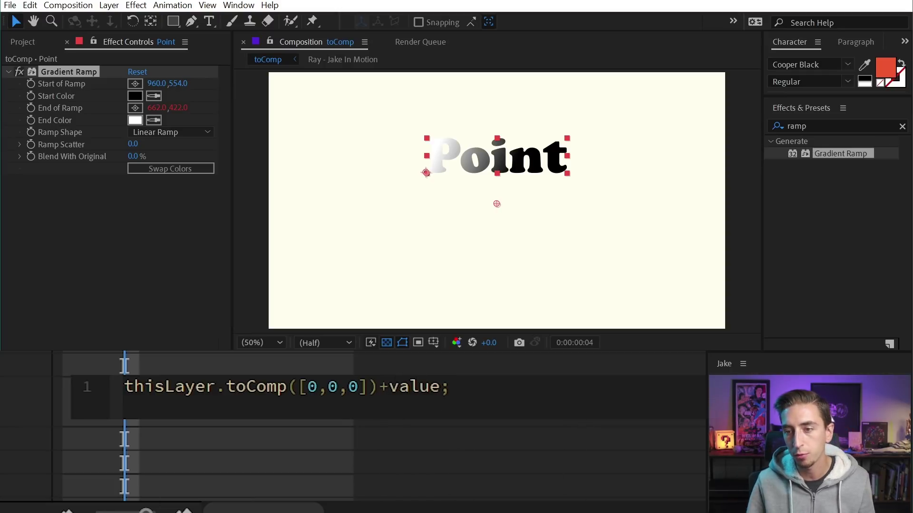
{"action": "left_click", "coordinate": [1, 415]}
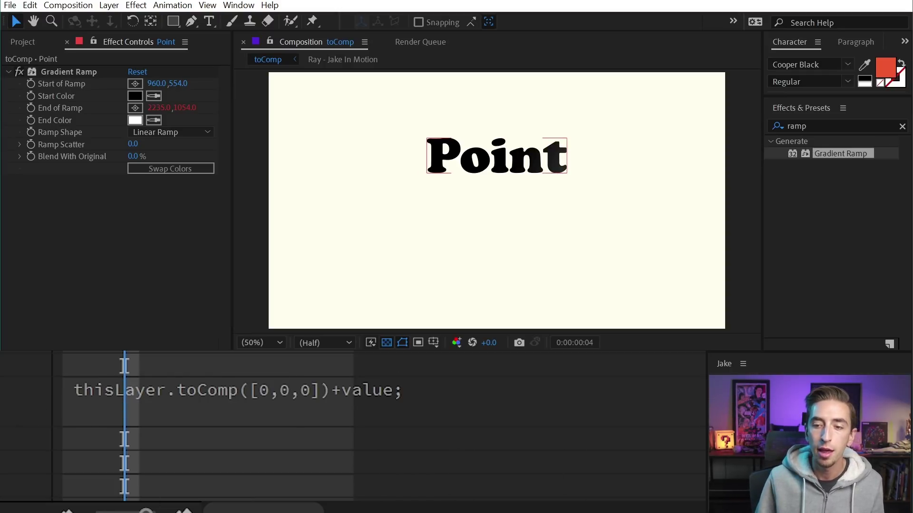
Edit End of Ramp's own value so its control point lands on the Point layer's anchor point
{"action": "left_click", "coordinate": [67, 72]}
{"action": "left_click", "coordinate": [160, 108]}
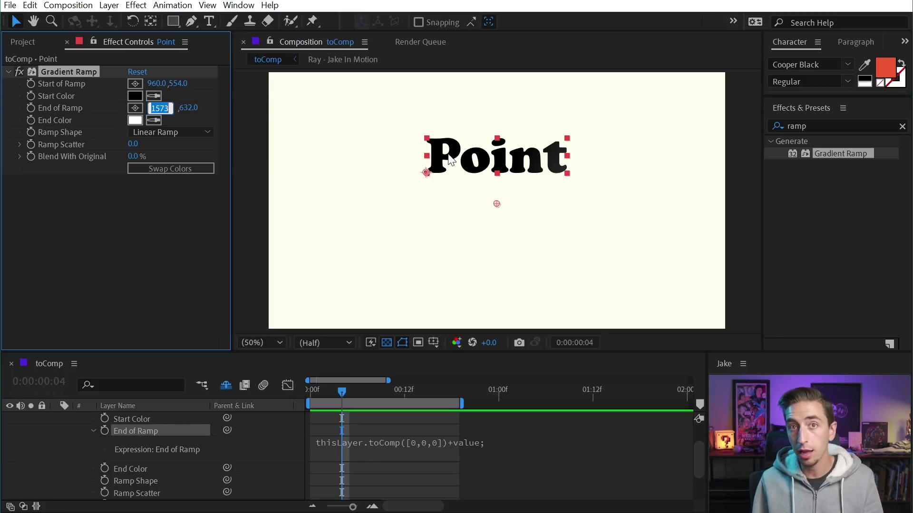
{"action": "left_click", "coordinate": [212, 142]}
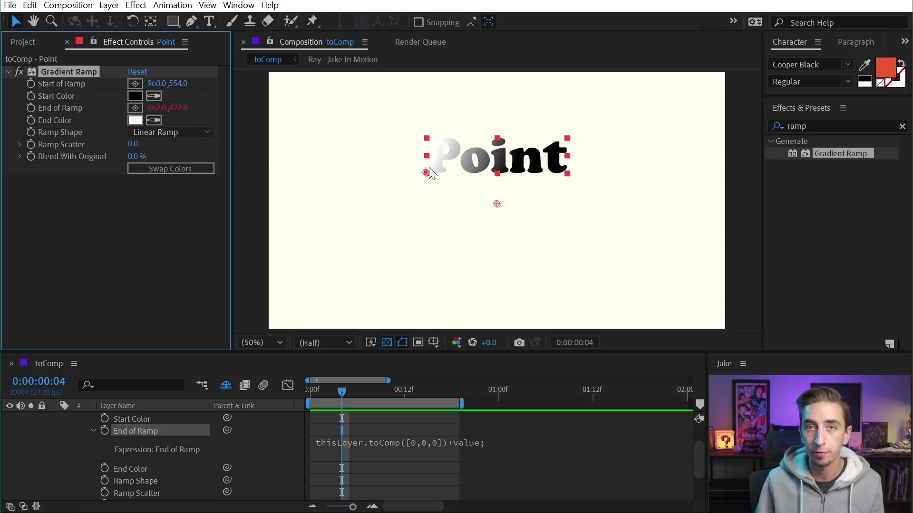
Move the End of Ramp control point to the top of the letter i, and shift the Point text around the composition
{"action": "left_click_drag", "start_coordinate": [426, 173], "coordinate": [481, 155]}
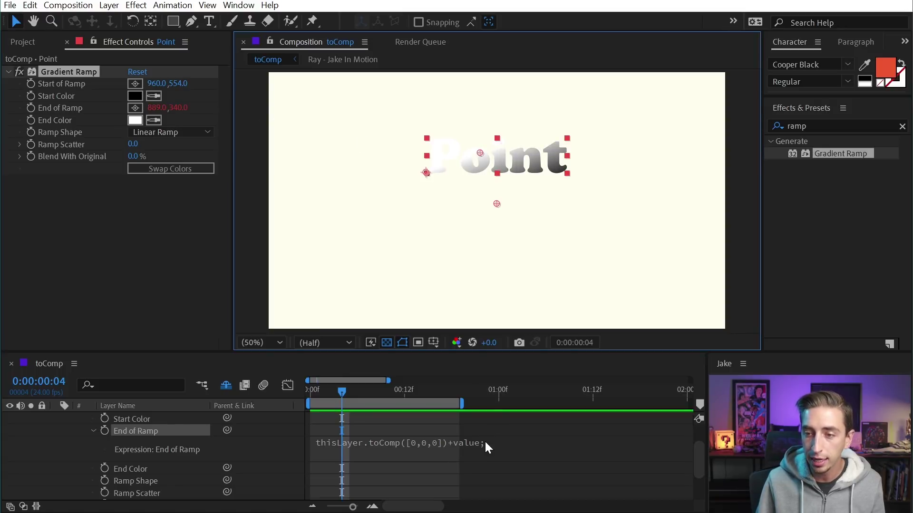
{"action": "left_click_drag", "start_coordinate": [479, 152], "coordinate": [497, 137]}
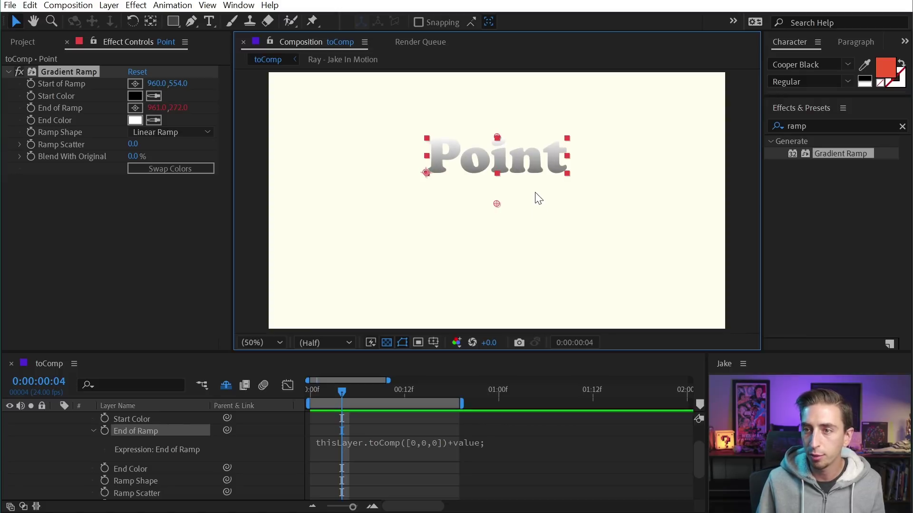
{"action": "mouse_move", "coordinate": [547, 166]}
{"action": "left_mouse_down"}
{"action": "mouse_move", "coordinate": [530, 188]}
{"action": "mouse_move", "coordinate": [541, 129]}
{"action": "left_mouse_up"}
{"action": "left_click_drag", "start_coordinate": [510, 103], "coordinate": [527, 175]}
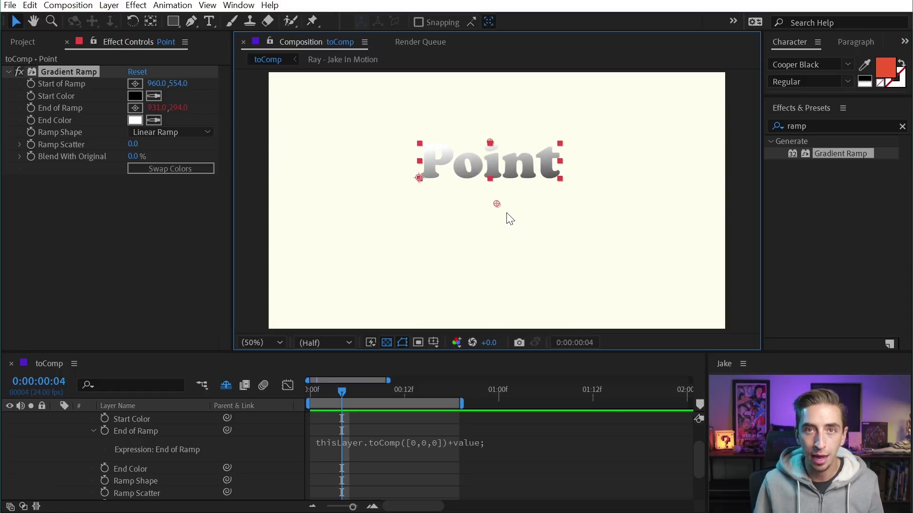
Copy the End of Ramp expression thisLayer.toComp([0,0,0])+value; onto the Start of Ramp property and apply it
{"action": "left_click", "coordinate": [402, 442]}
{"action": "key", "text": "ctrl+c"}
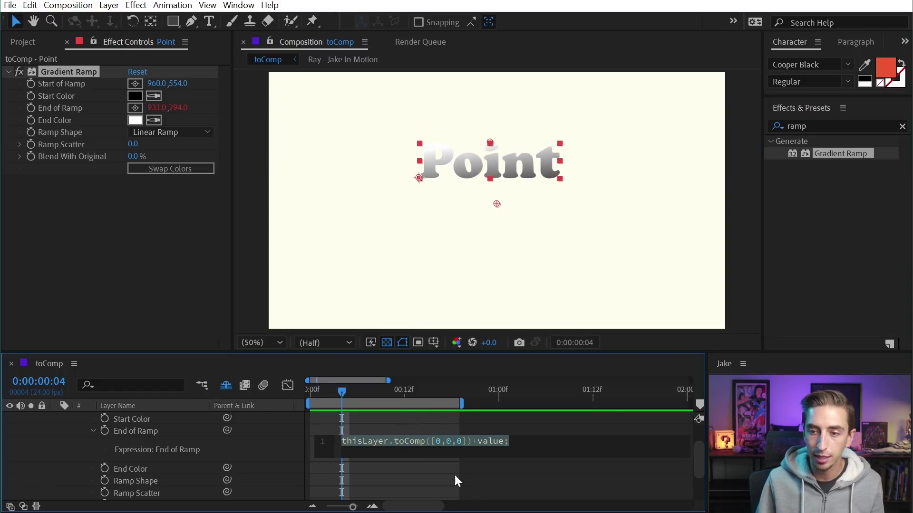
{"action": "scroll", "coordinate": [172, 451], "scroll_direction": "up", "scroll_amount": 3}
{"action": "left_click", "coordinate": [172, 454]}
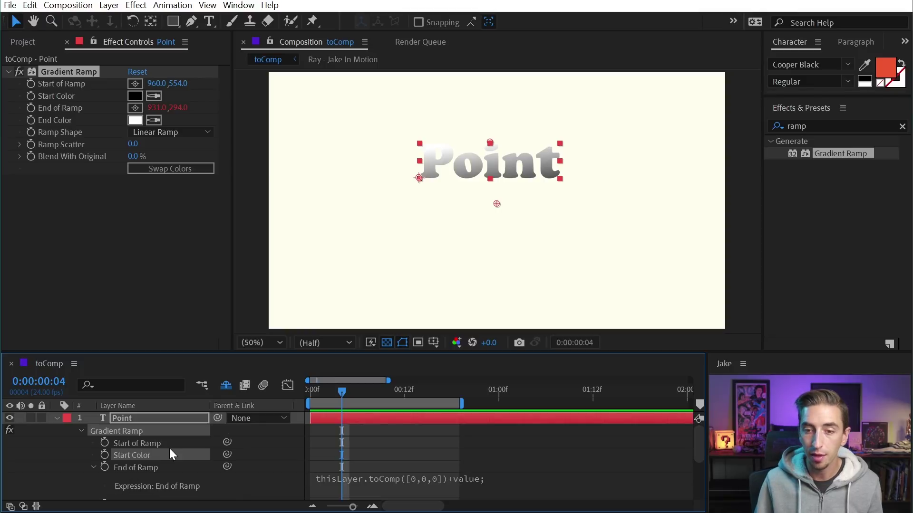
{"action": "left_click", "coordinate": [138, 443]}
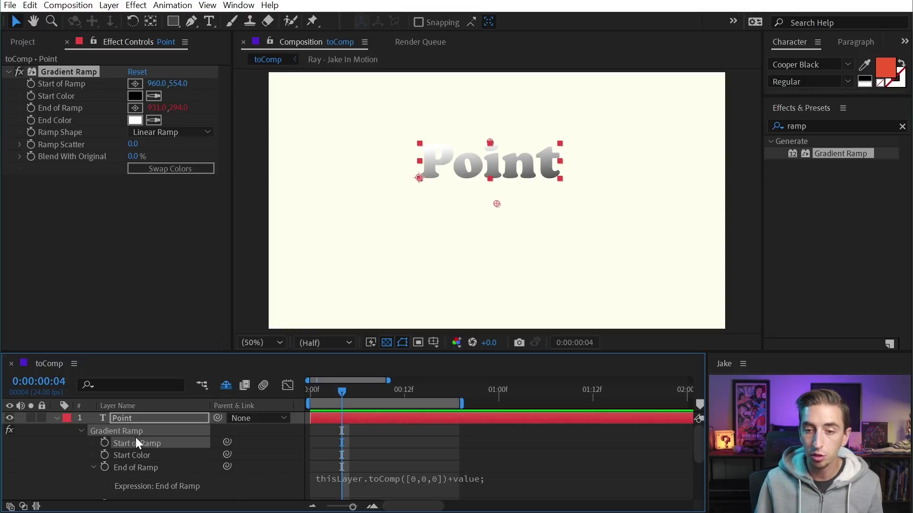
{"action": "left_click", "coordinate": [104, 443], "text": "alt"}
{"action": "key", "text": "ctrl+v"}
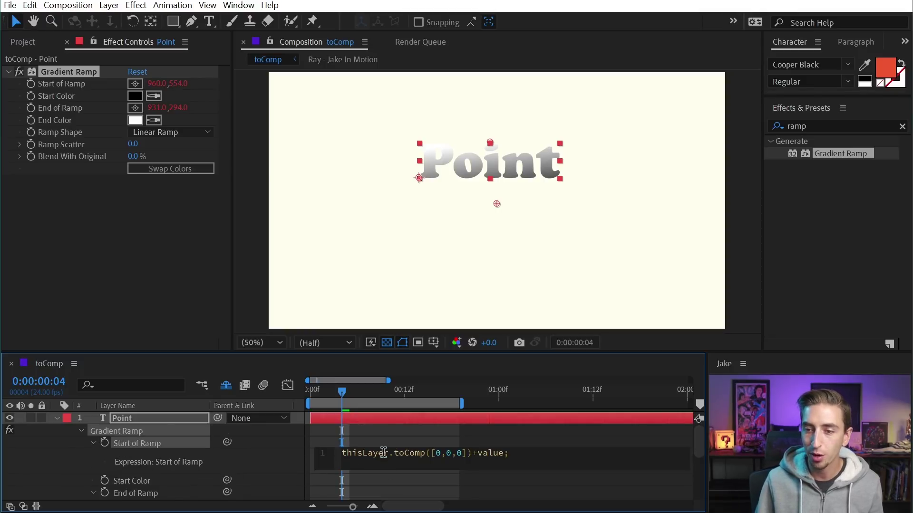
{"action": "left_click", "coordinate": [340, 161]}
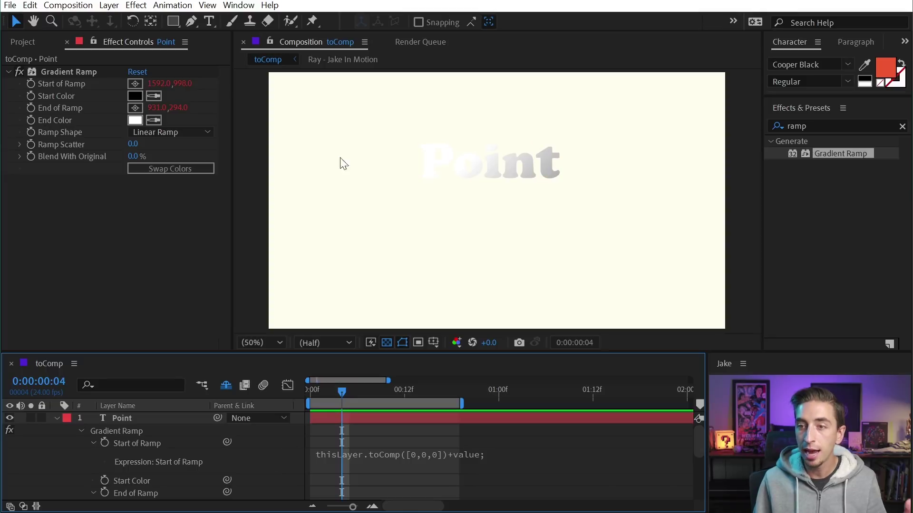
Place the Start of Ramp point at the word's lower-right corner and the End of Ramp point at its upper-left, and move the text lower
{"action": "left_click", "coordinate": [72, 77]}
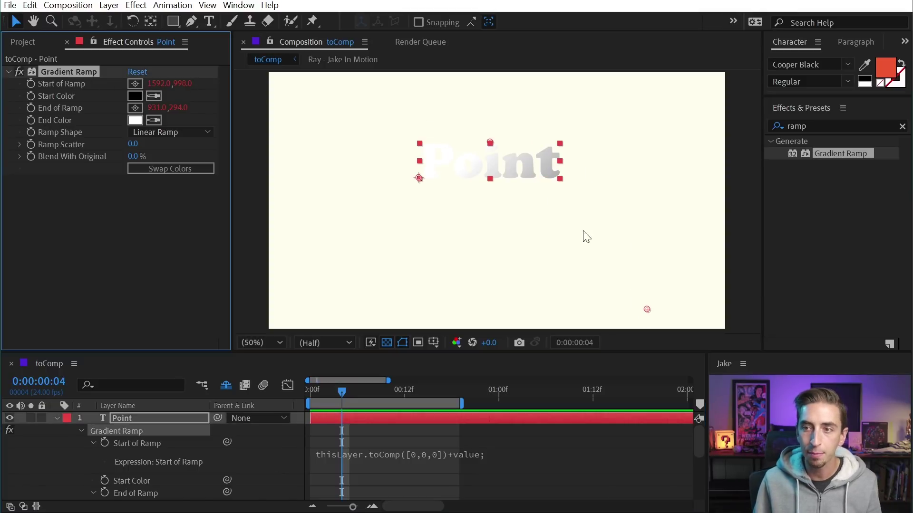
{"action": "left_click_drag", "start_coordinate": [646, 309], "coordinate": [549, 185]}
{"action": "left_click_drag", "start_coordinate": [481, 144], "coordinate": [408, 142]}
{"action": "left_click_drag", "start_coordinate": [482, 182], "coordinate": [532, 224]}
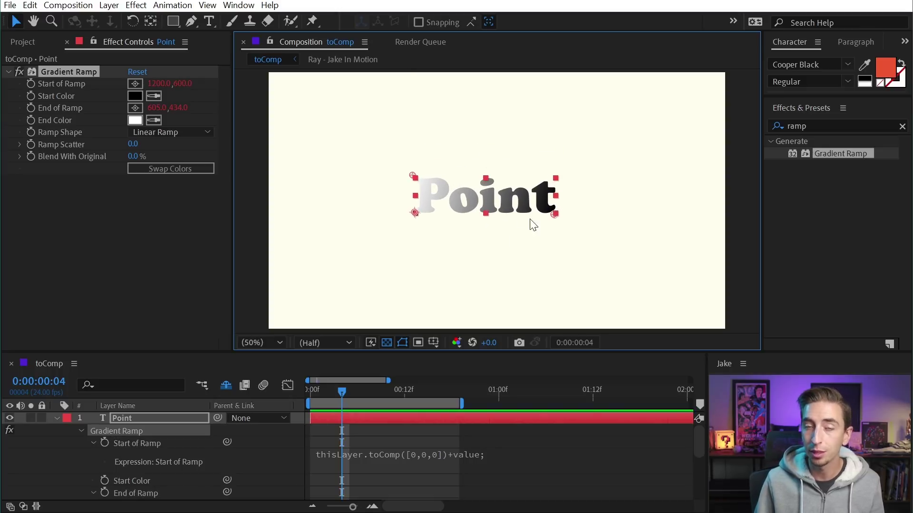
Find the CC Composite effect, apply it to the Point layer, and set Composite Original to Screen
{"action": "double_click", "coordinate": [816, 126]}
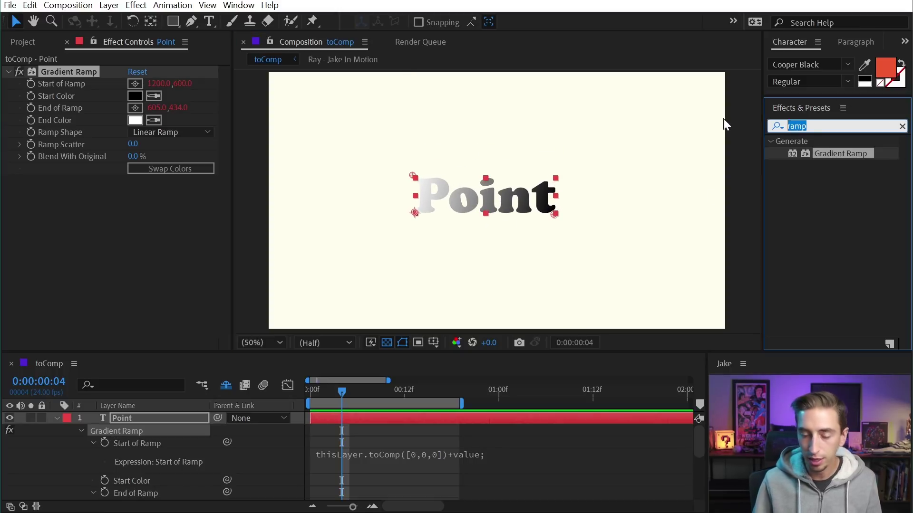
{"action": "type", "text": "cc comp"}
{"action": "left_click_drag", "start_coordinate": [841, 157], "coordinate": [159, 238]}
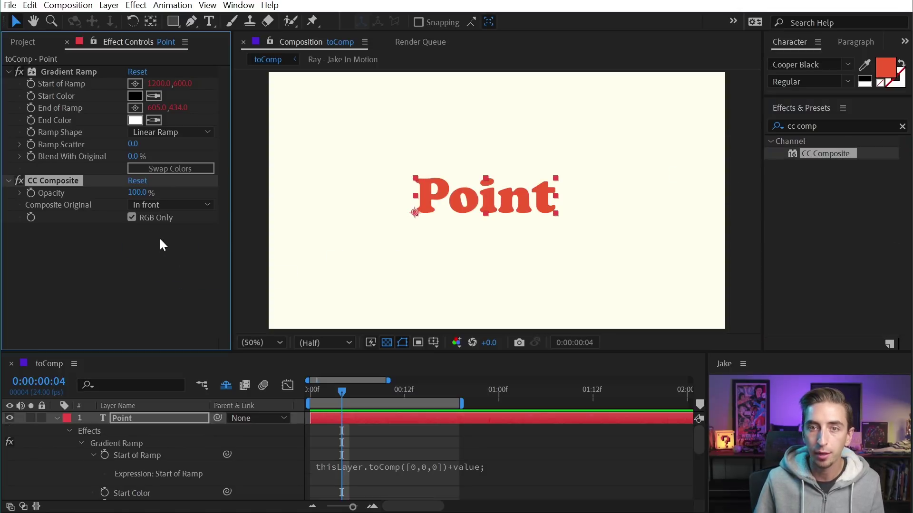
{"action": "left_click", "coordinate": [146, 206]}
{"action": "left_click", "coordinate": [185, 377]}
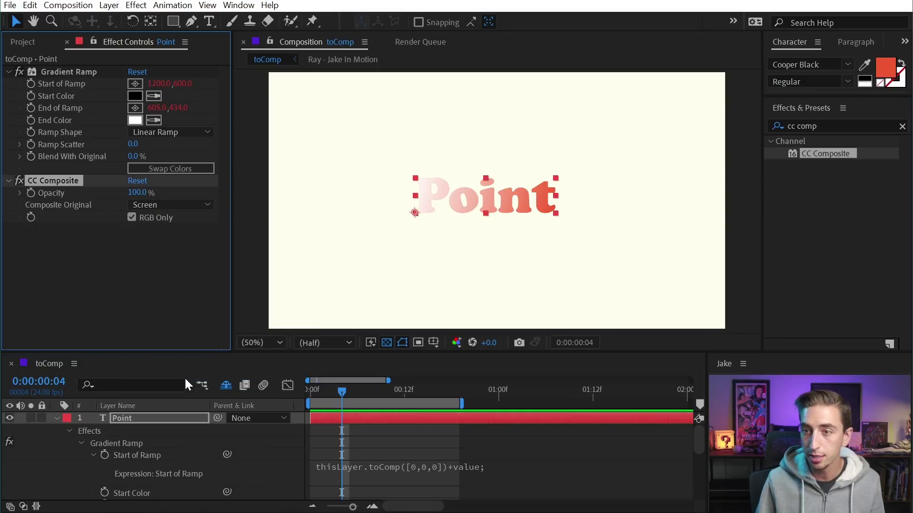
Make the gradient vertical by moving End of Ramp to about 903, 412 and Start of Ramp to about 916, 592
{"action": "left_click", "coordinate": [52, 72]}
{"action": "left_click_drag", "start_coordinate": [412, 175], "coordinate": [483, 170]}
{"action": "left_click_drag", "start_coordinate": [554, 214], "coordinate": [484, 211]}
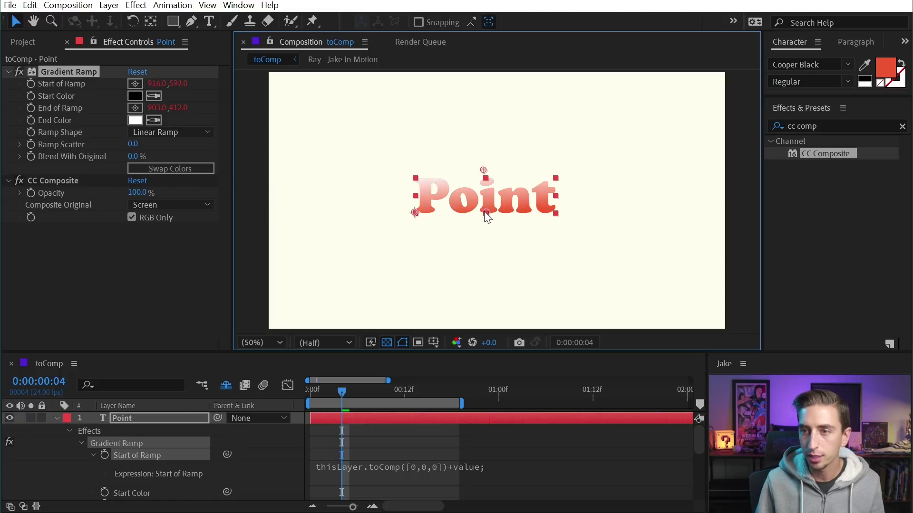
Change the Gradient Ramp's End Color to a light yellow and move the Point text lower and to the left
{"action": "left_click", "coordinate": [135, 120]}
{"action": "left_click", "coordinate": [753, 319]}
{"action": "left_click_drag", "start_coordinate": [651, 190], "coordinate": [648, 161]}
{"action": "left_click", "coordinate": [867, 164]}
{"action": "left_click_drag", "start_coordinate": [500, 205], "coordinate": [452, 226]}
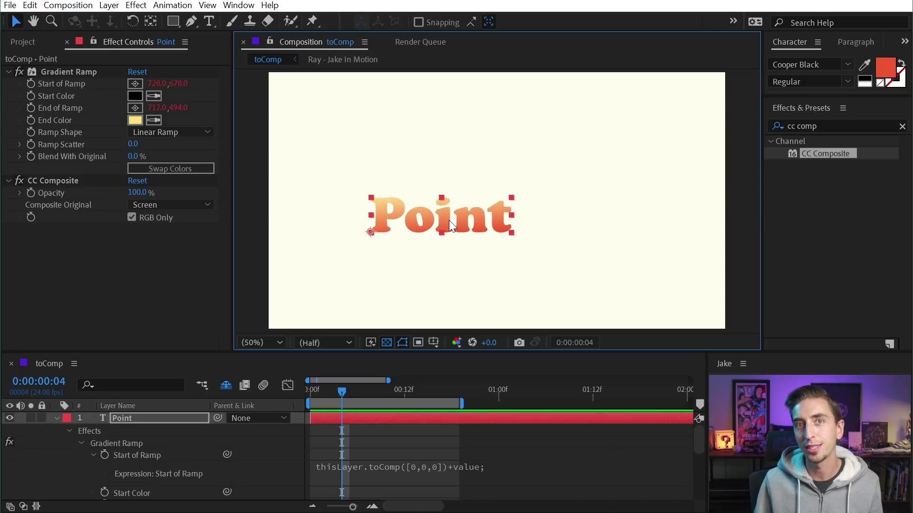
Reveal the full character settings and enlarge the Point text's font size to 341 px
{"action": "left_click", "coordinate": [820, 101]}
{"action": "left_click_drag", "start_coordinate": [819, 97], "coordinate": [818, 172]}
{"action": "left_click_drag", "start_coordinate": [791, 101], "coordinate": [868, 101]}
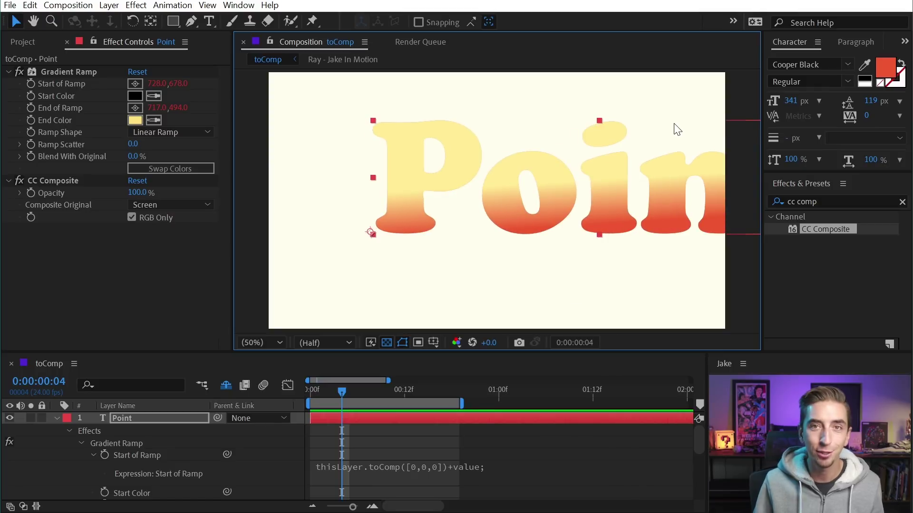
Reduce the Point text's font size to 196 px and reposition the word near the middle of the composition
{"action": "left_click_drag", "start_coordinate": [670, 131], "coordinate": [542, 195]}
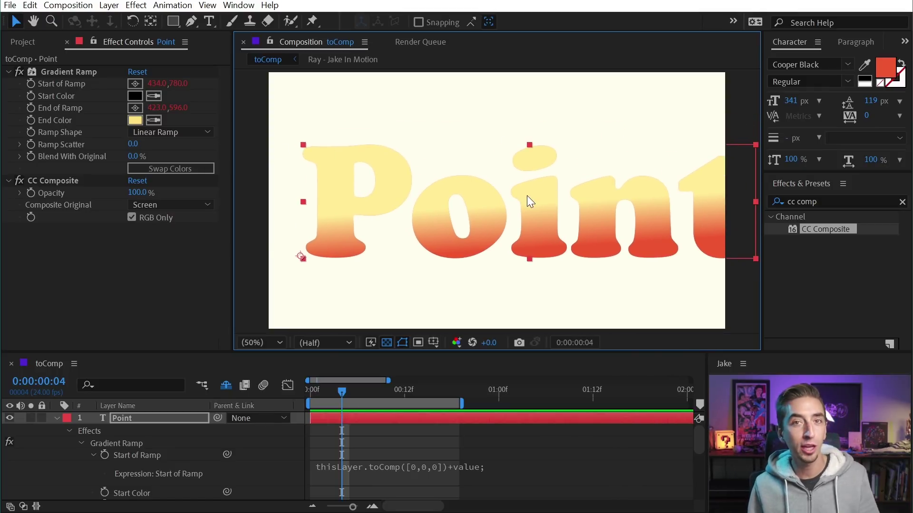
{"action": "left_click", "coordinate": [65, 72]}
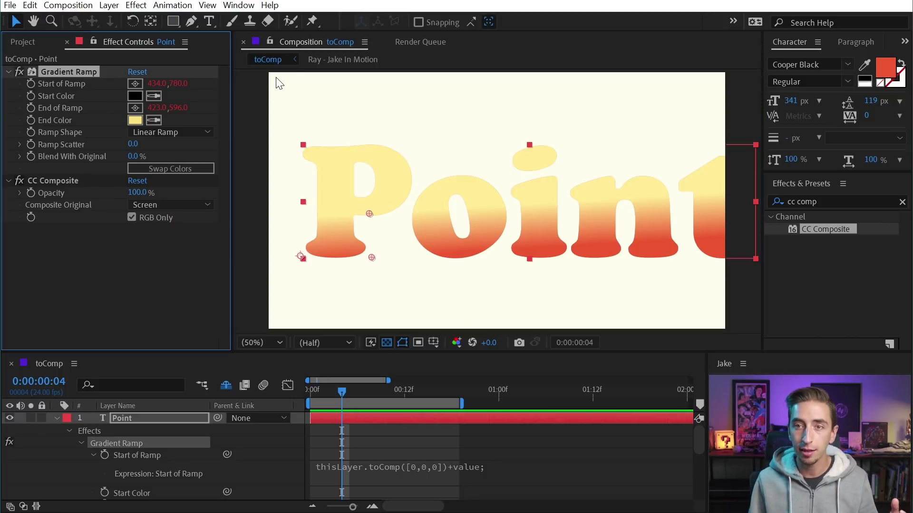
{"action": "left_click_drag", "start_coordinate": [489, 232], "coordinate": [512, 246]}
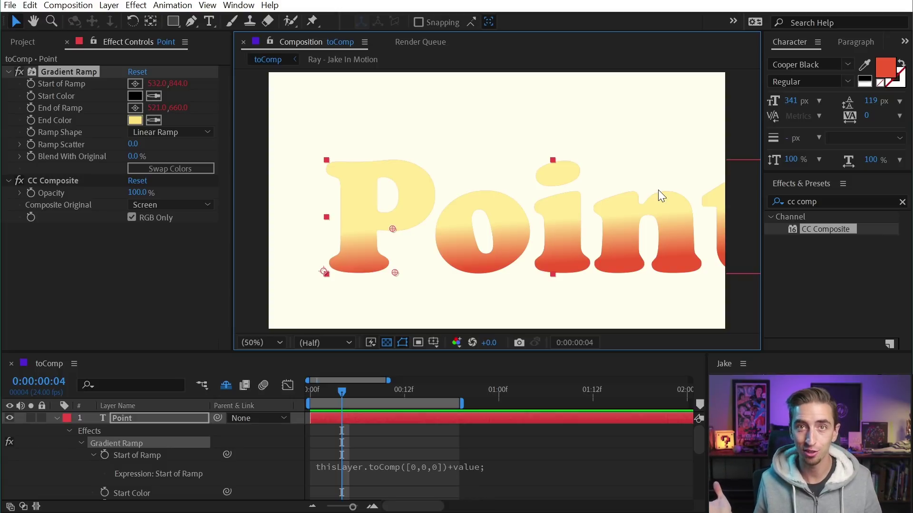
{"action": "left_click_drag", "start_coordinate": [790, 101], "coordinate": [722, 100]}
{"action": "left_click_drag", "start_coordinate": [579, 218], "coordinate": [585, 171]}
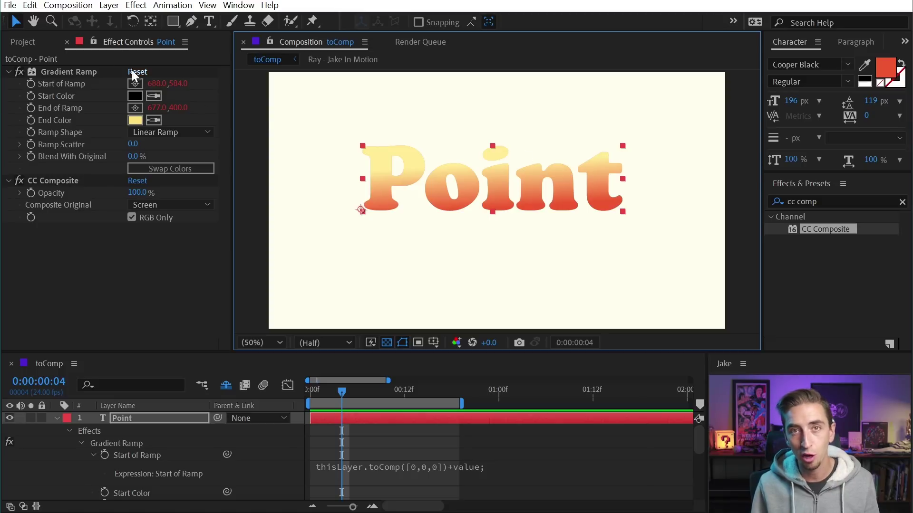
Create a null object and rename it Point A
{"action": "left_click", "coordinate": [109, 5]}
{"action": "mouse_move", "coordinate": [128, 18]}
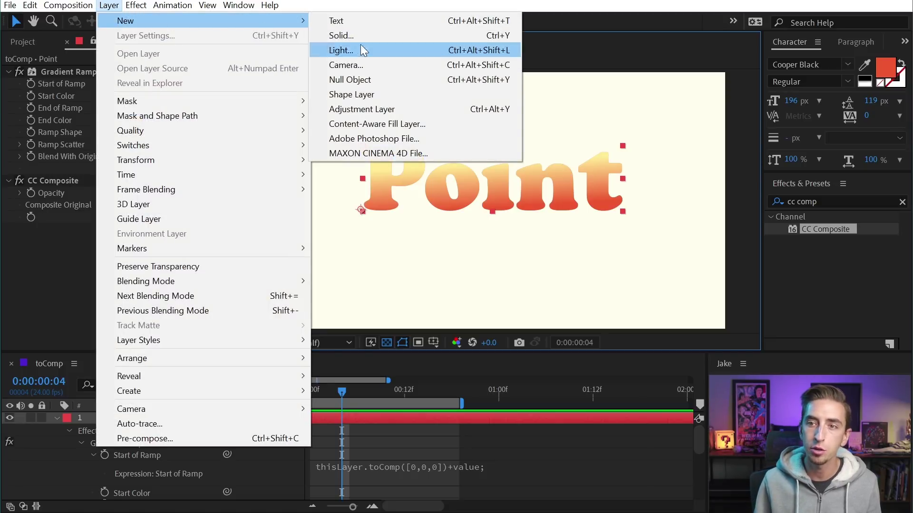
{"action": "left_click", "coordinate": [368, 80]}
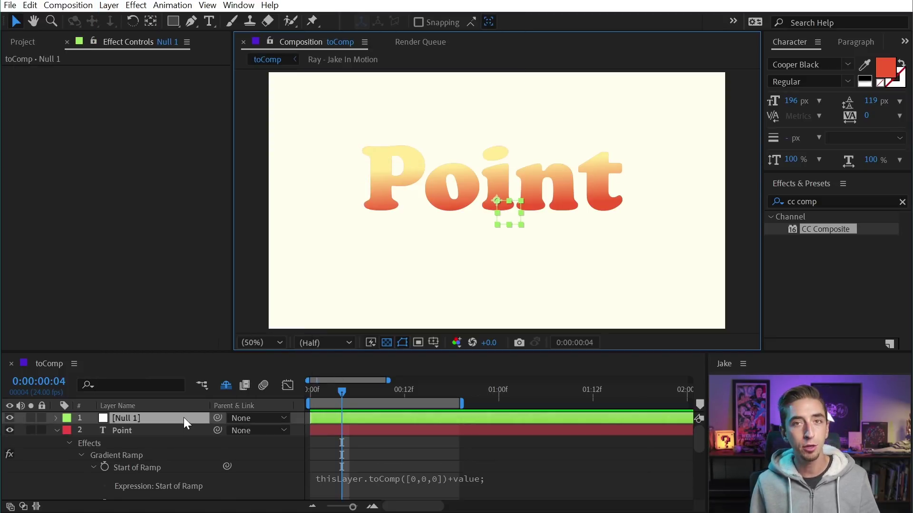
{"action": "left_click", "coordinate": [182, 420]}
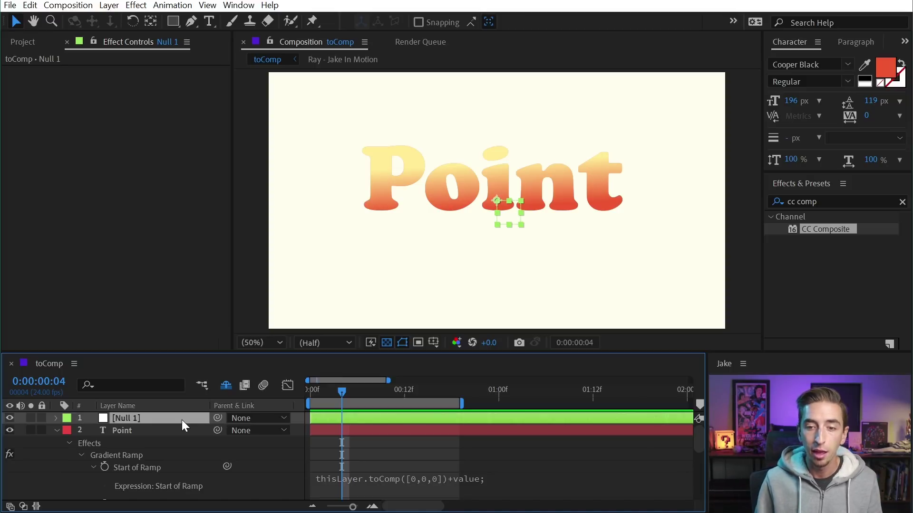
{"action": "key", "text": "Return"}
{"action": "type", "text": "Point "}
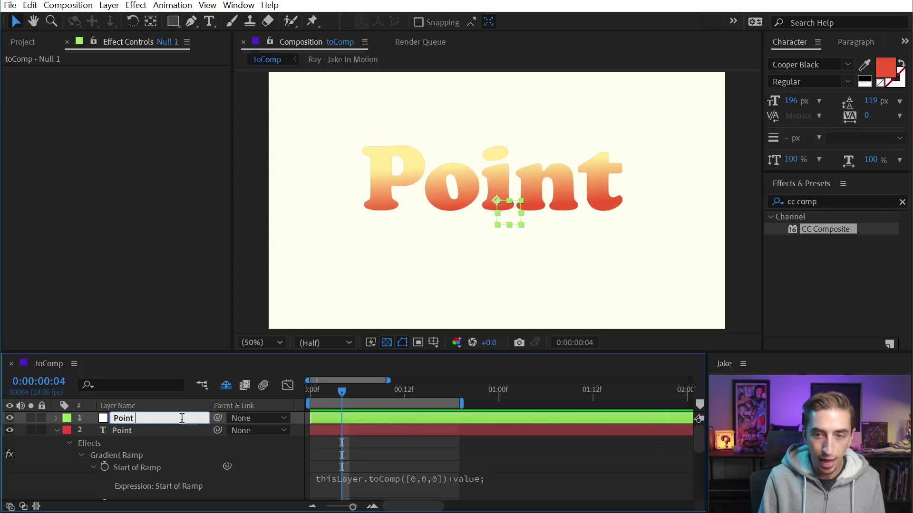
{"action": "type", "text": "A"}
{"action": "key", "text": "Return"}
Duplicate Point A as Point B, and place Point A over the letter P and Point B over the letter t
{"action": "key", "text": "ctrl+d"}
{"action": "key", "text": "Return"}
{"action": "key", "text": "BackSpace"}
{"action": "key", "text": "BackSpace"}
{"action": "key", "text": "BackSpace"}
{"action": "type", "text": "B"}
{"action": "key", "text": "Return"}
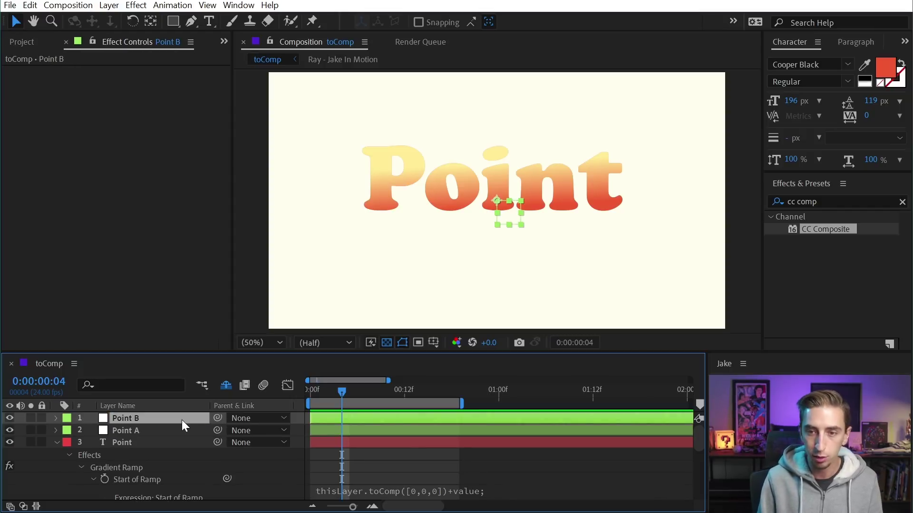
{"action": "left_click_drag", "start_coordinate": [509, 212], "coordinate": [391, 204]}
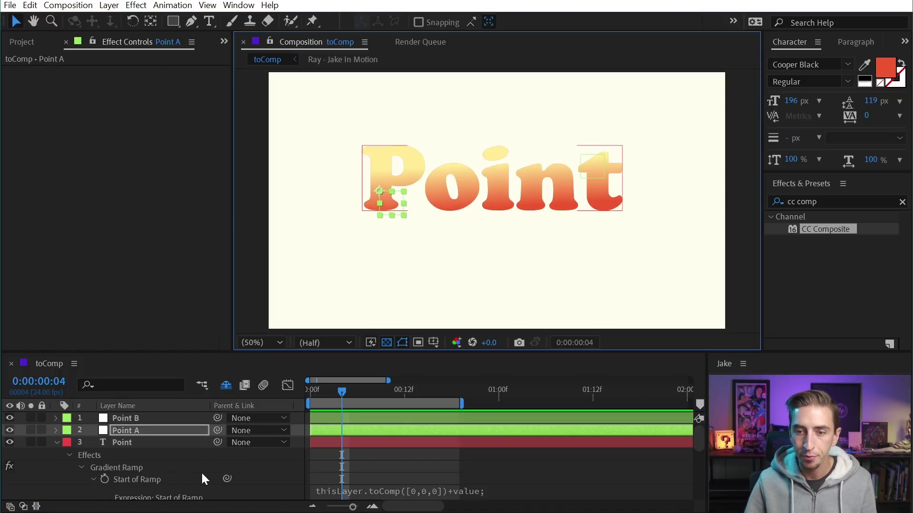
Replace thisLayer in the Start of Ramp expression with a reference to Point A, giving thisComp.layer("Point A").toComp([0,0,0])+value;
{"action": "scroll", "coordinate": [201, 477], "scroll_direction": "down", "scroll_amount": 3}
{"action": "scroll", "coordinate": [199, 474], "scroll_direction": "up", "scroll_amount": 1}
{"action": "left_click", "coordinate": [154, 438]}
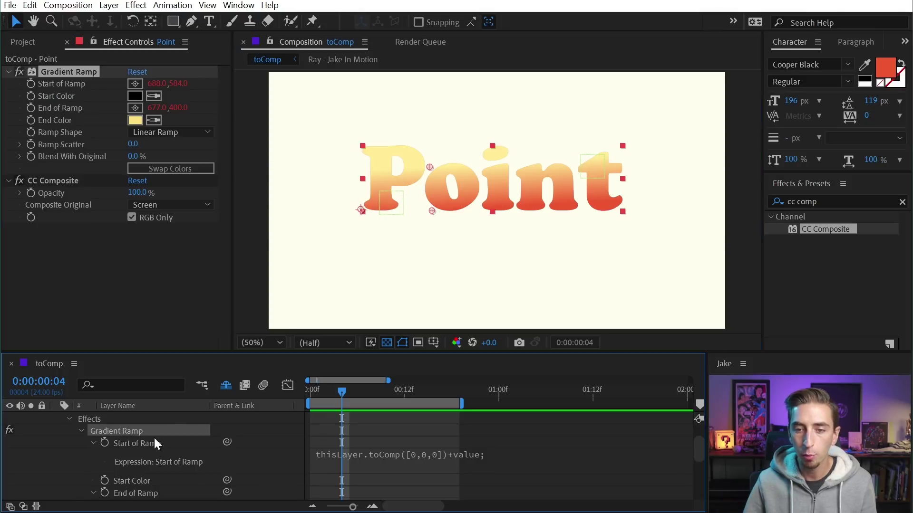
{"action": "left_click", "coordinate": [420, 455]}
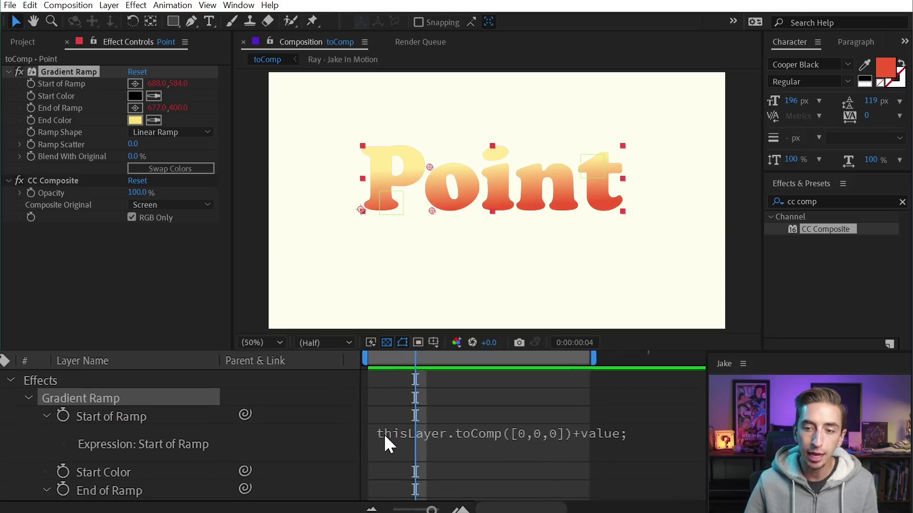
{"action": "left_click", "coordinate": [487, 431]}
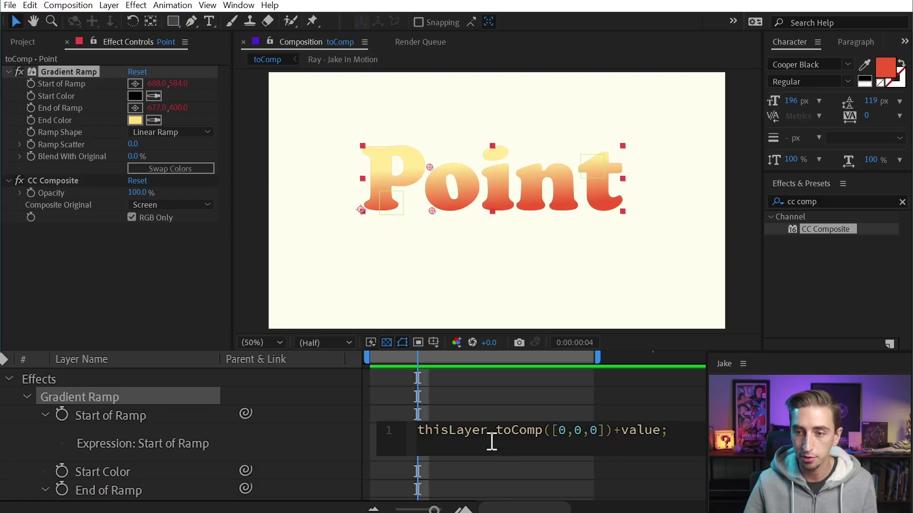
{"action": "left_click_drag", "start_coordinate": [489, 432], "coordinate": [415, 430]}
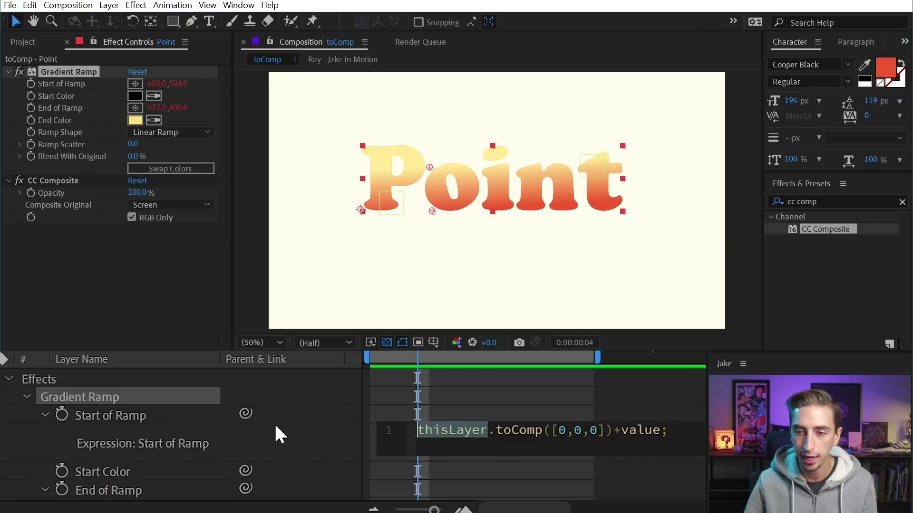
{"action": "left_click_drag", "start_coordinate": [245, 415], "coordinate": [90, 392]}
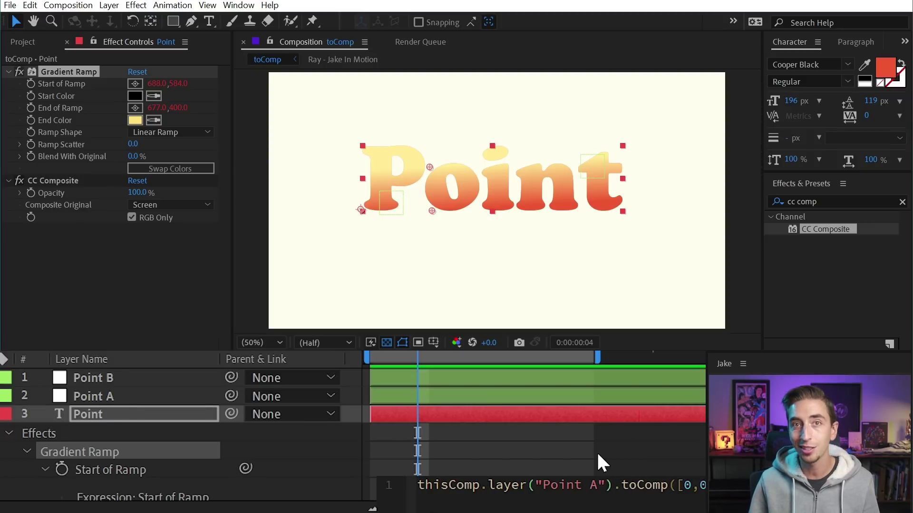
{"action": "left_click", "coordinate": [552, 443]}
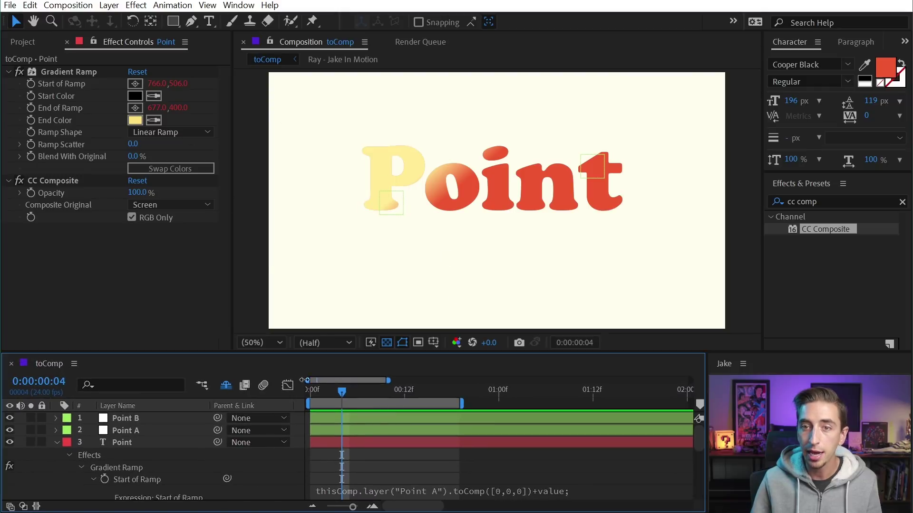
Test the link by moving the Point A null over the letter n and placing it just below the word
{"action": "left_click", "coordinate": [127, 431]}
{"action": "left_click_drag", "start_coordinate": [385, 204], "coordinate": [553, 192]}
{"action": "left_click", "coordinate": [123, 443]}
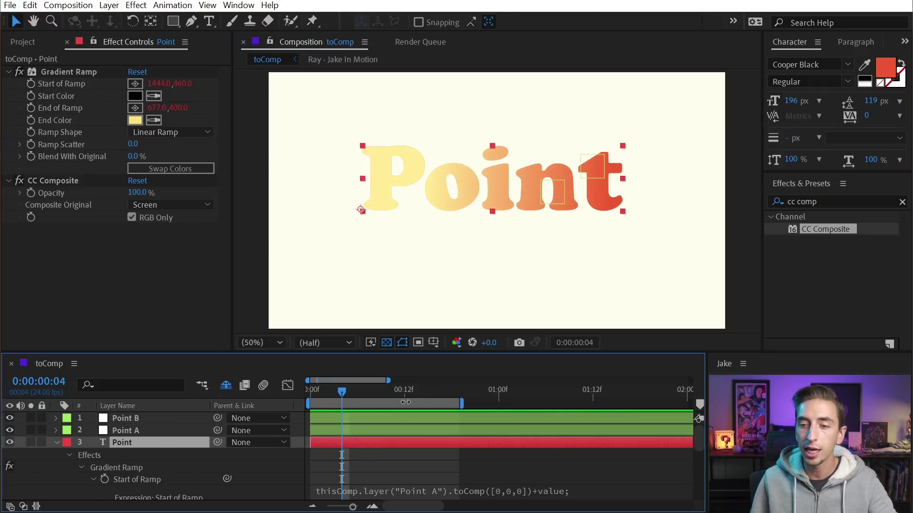
{"action": "left_click", "coordinate": [390, 433]}
{"action": "left_click_drag", "start_coordinate": [550, 193], "coordinate": [533, 235]}
Copy the Start of Ramp expression into End of Ramp and change the referenced layer to Point B
{"action": "left_click", "coordinate": [392, 491]}
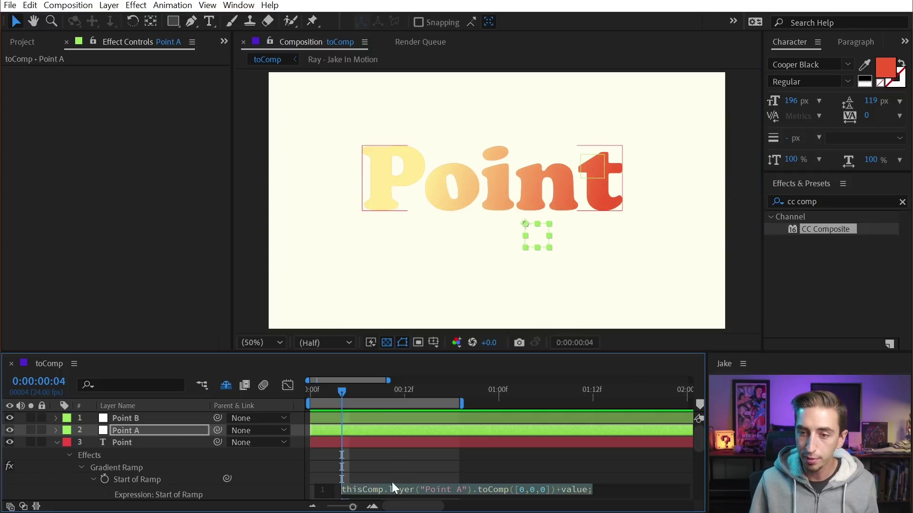
{"action": "scroll", "coordinate": [392, 469], "scroll_direction": "down", "scroll_amount": 3}
{"action": "left_click", "coordinate": [376, 457]}
{"action": "key", "text": "ctrl+a"}
{"action": "type", "text": "thisComp.layer(\"Point A\").toComp([0,0,0])+value;"}
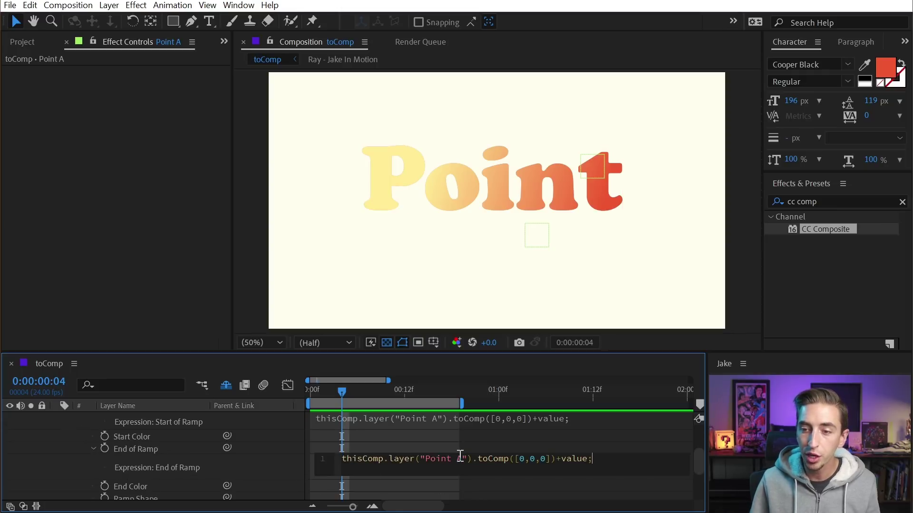
{"action": "type", "text": "B"}
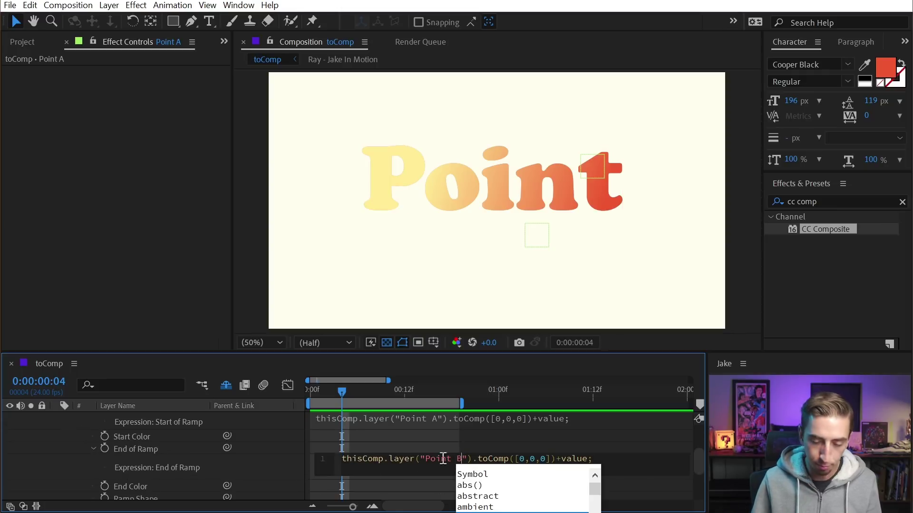
{"action": "left_click", "coordinate": [286, 441]}
Move both nulls around the word to test the gradient, leaving Point A below the i and n and Point B over the o
{"action": "left_click_drag", "start_coordinate": [542, 243], "coordinate": [432, 235]}
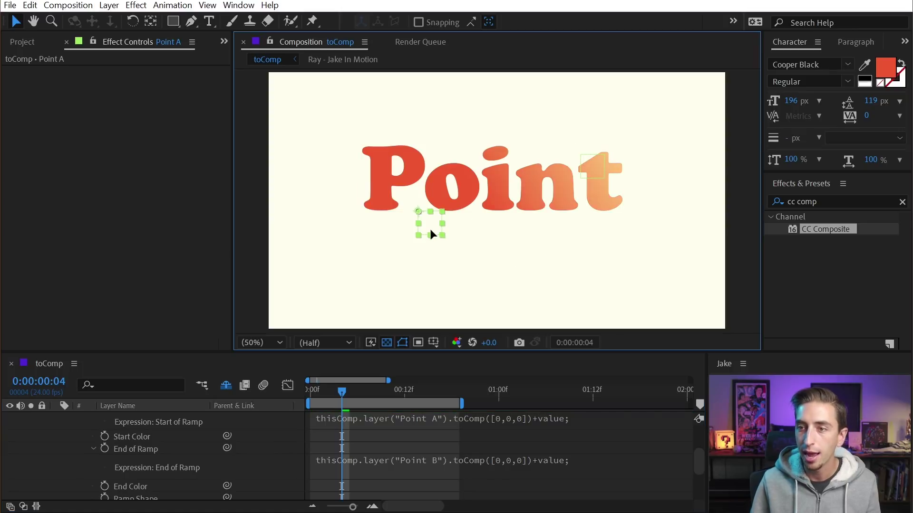
{"action": "left_click_drag", "start_coordinate": [599, 172], "coordinate": [563, 112]}
{"action": "left_click_drag", "start_coordinate": [440, 228], "coordinate": [569, 218]}
{"action": "left_click_drag", "start_coordinate": [563, 115], "coordinate": [480, 144]}
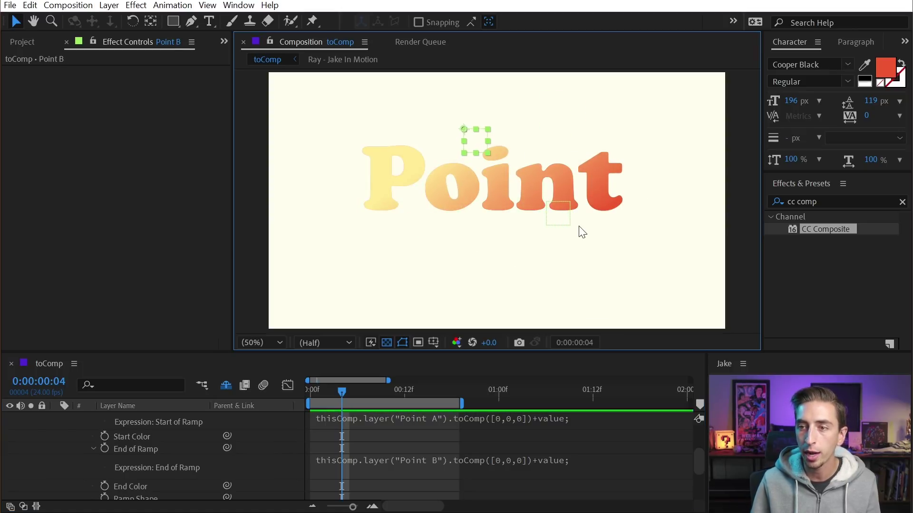
{"action": "left_click_drag", "start_coordinate": [565, 224], "coordinate": [526, 228]}
{"action": "left_click_drag", "start_coordinate": [484, 132], "coordinate": [455, 163]}
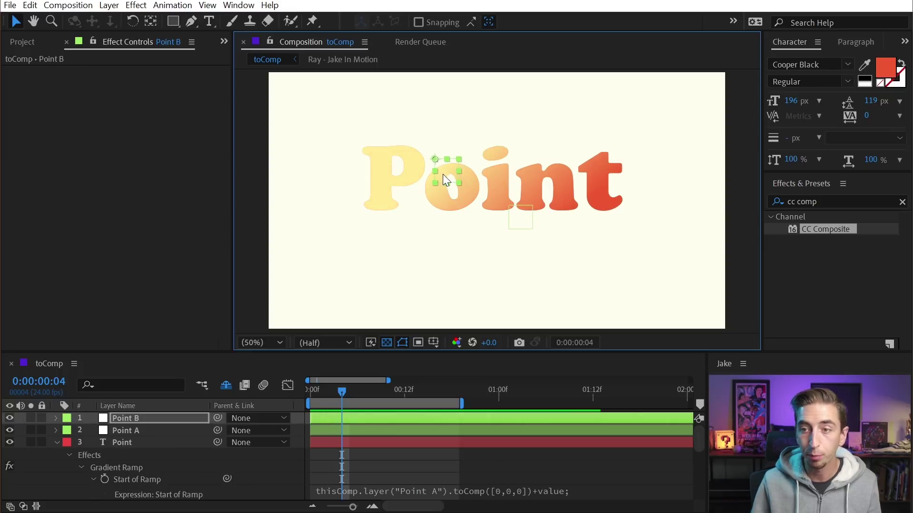
Show the Gradient Ramp's points and remove +value from the Start of Ramp expression
{"action": "left_click", "coordinate": [124, 467]}
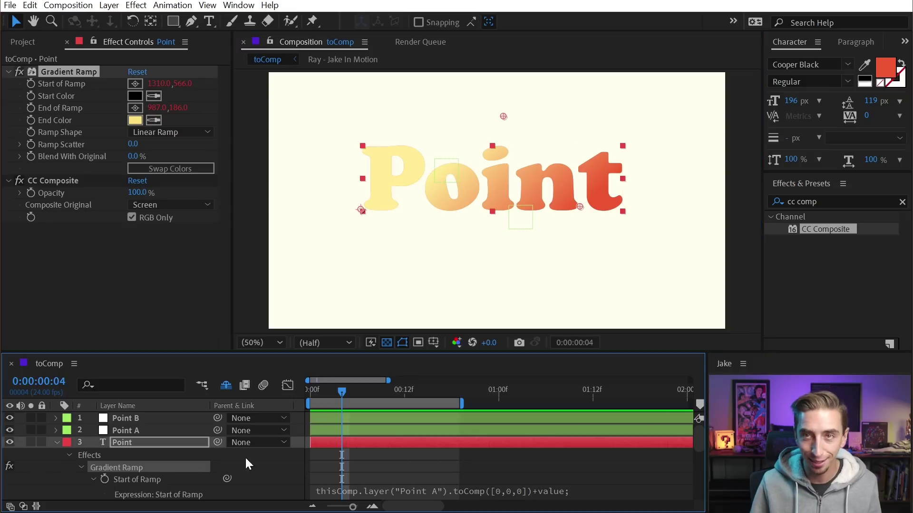
{"action": "scroll", "coordinate": [469, 440], "scroll_direction": "down", "scroll_amount": 2}
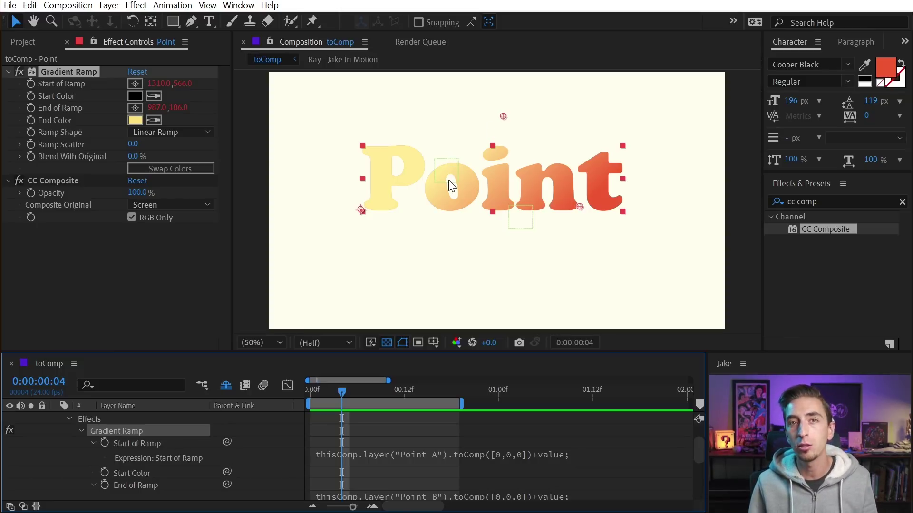
{"action": "left_click", "coordinate": [530, 455]}
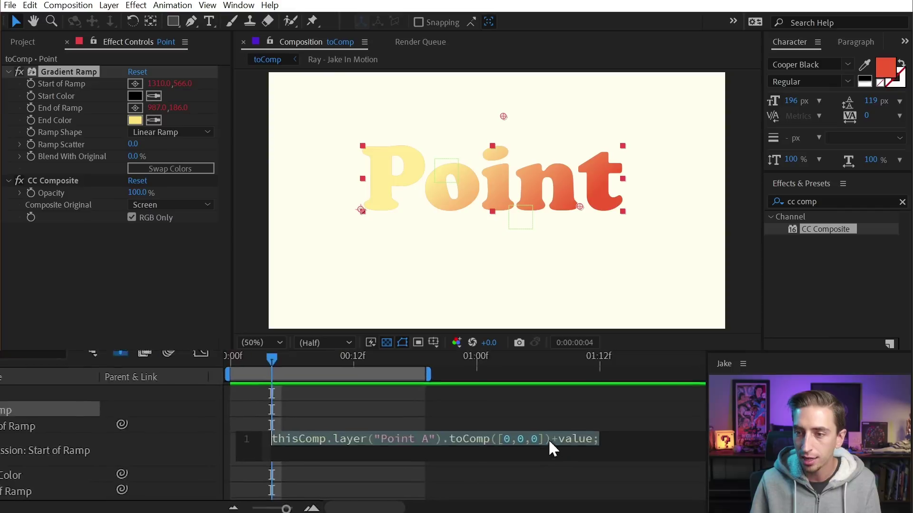
{"action": "left_click_drag", "start_coordinate": [539, 411], "coordinate": [601, 410]}
{"action": "key", "text": "BackSpace"}
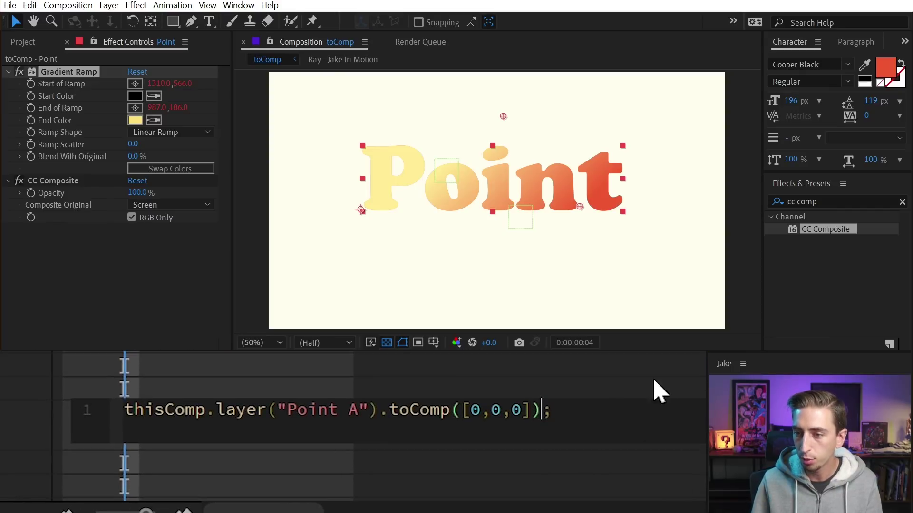
{"action": "left_click", "coordinate": [623, 405]}
Remove +value from the End of Ramp expression, leaving thisComp.layer("Point B").toComp([0,0,0]);
{"action": "scroll", "coordinate": [590, 404], "scroll_direction": "down", "scroll_amount": 1}
{"action": "left_click", "coordinate": [547, 376]}
{"action": "left_click", "coordinate": [546, 369]}
{"action": "left_click_drag", "start_coordinate": [522, 366], "coordinate": [541, 367]}
{"action": "left_click", "coordinate": [597, 366]}
{"action": "key", "text": "BackSpace"}
{"action": "left_click", "coordinate": [445, 366]}
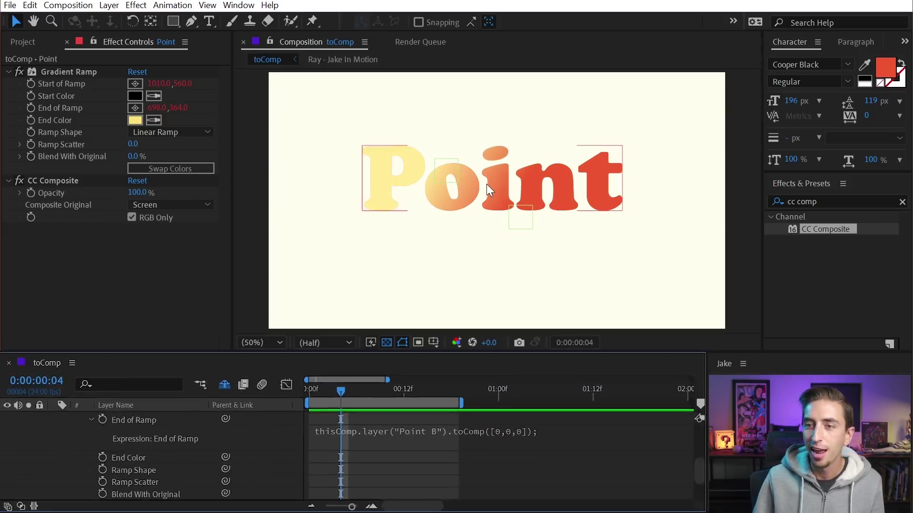
Place Point B between the P and o and Point A between the n and t, and show the Gradient Ramp's points
{"action": "left_click", "coordinate": [492, 198]}
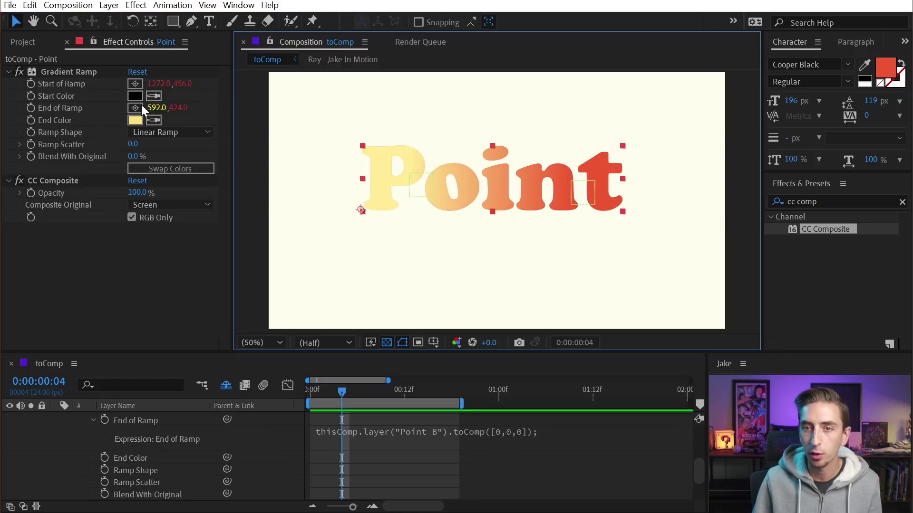
{"action": "left_click", "coordinate": [71, 72]}
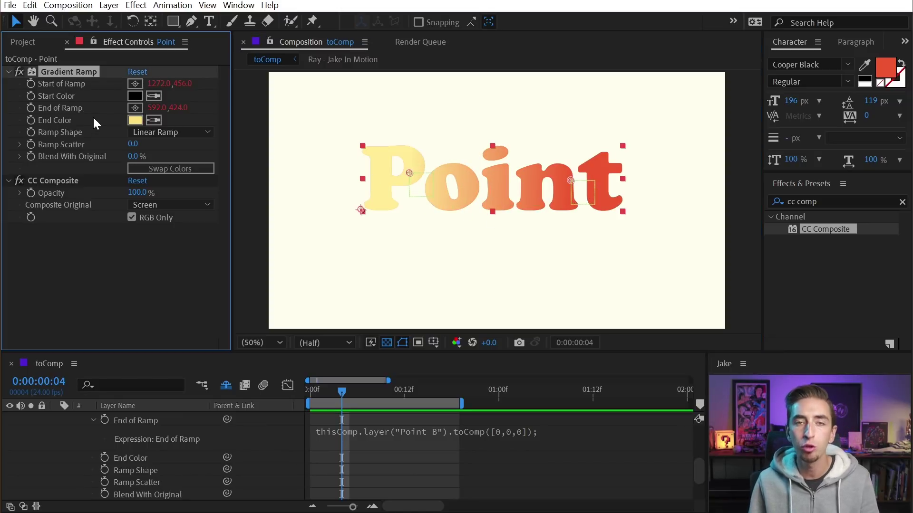
Try moving the Point text independently of the two nulls, and undo the move
{"action": "left_click_drag", "start_coordinate": [397, 163], "coordinate": [507, 143]}
{"action": "key", "text": "ctrl+z"}
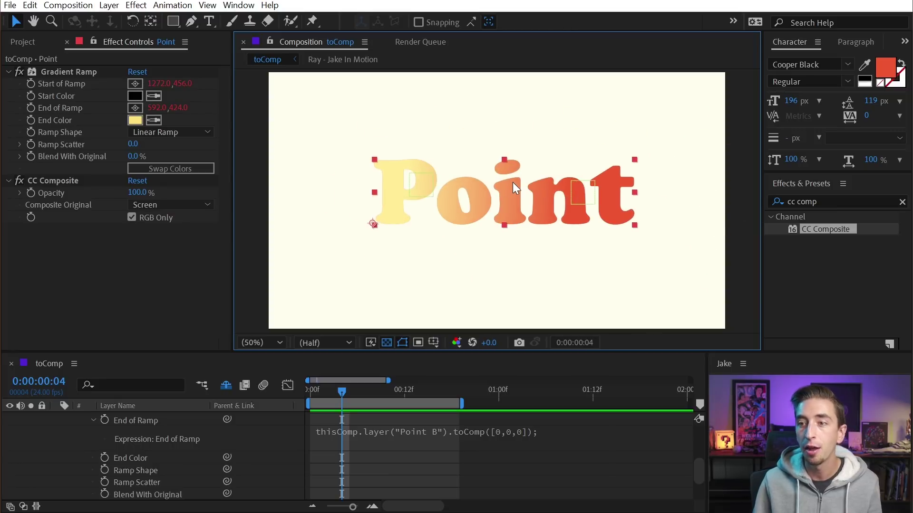
{"action": "key", "text": "ctrl+z"}
Collapse the layer properties, show the layer modes, and parent the Point A and Point B nulls to the Point text layer
{"action": "key", "text": "u"}
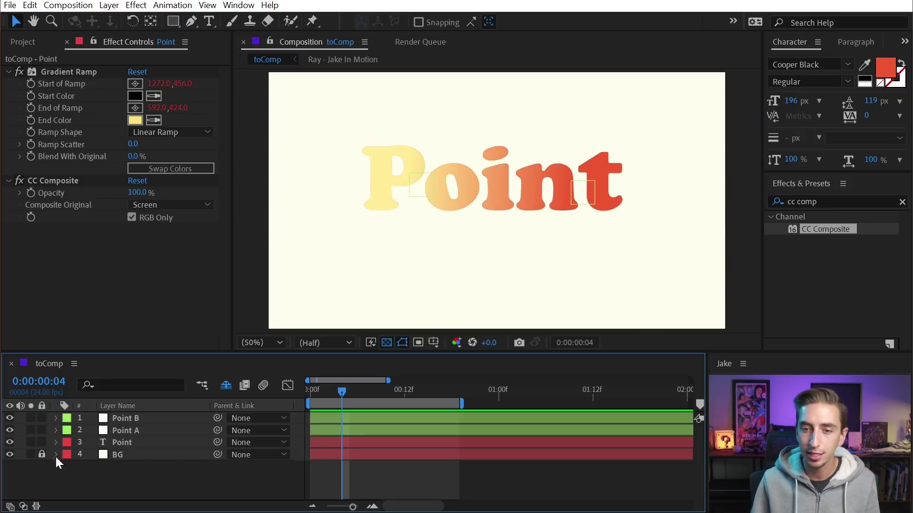
{"action": "left_click", "coordinate": [22, 507]}
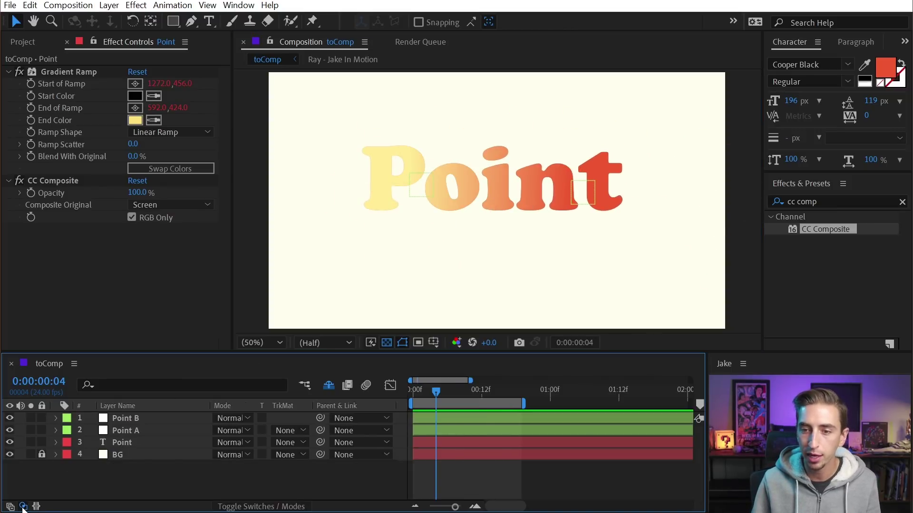
{"action": "left_click", "coordinate": [334, 420]}
{"action": "left_click", "coordinate": [217, 430], "text": "shift"}
{"action": "left_click_drag", "start_coordinate": [321, 429], "coordinate": [130, 442]}
Move the Point text slightly down and to the left with its parented nulls, and place Point A just below the letter i
{"action": "left_click", "coordinate": [130, 442]}
{"action": "left_click_drag", "start_coordinate": [491, 206], "coordinate": [483, 179]}
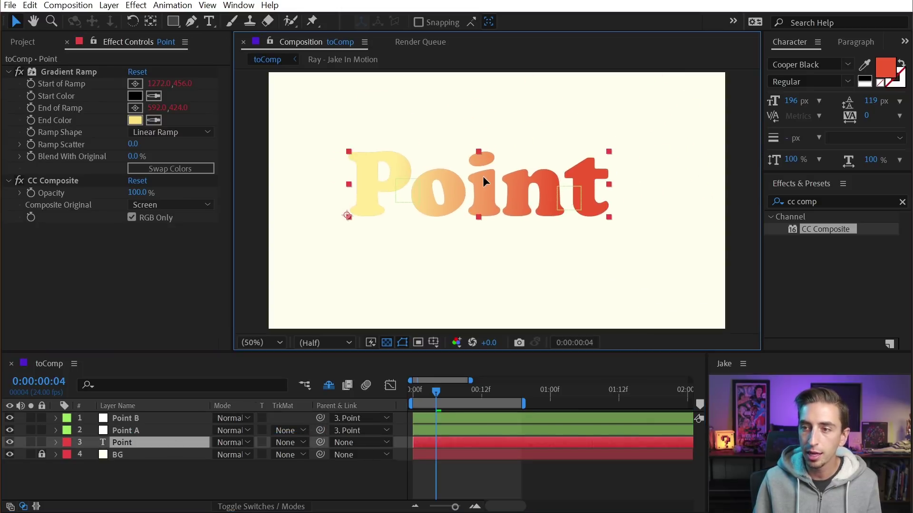
{"action": "left_click", "coordinate": [577, 195]}
{"action": "left_click_drag", "start_coordinate": [568, 198], "coordinate": [493, 221]}
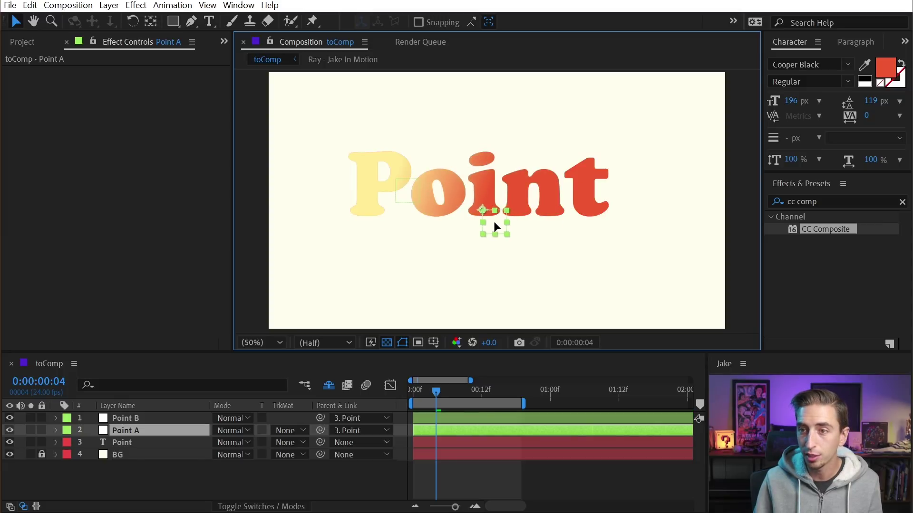
Place Point B at the top of the letter i, and rotate and scale down the Point text with its nulls
{"action": "left_click_drag", "start_coordinate": [407, 191], "coordinate": [495, 158]}
{"action": "left_click_drag", "start_coordinate": [558, 189], "coordinate": [544, 150]}
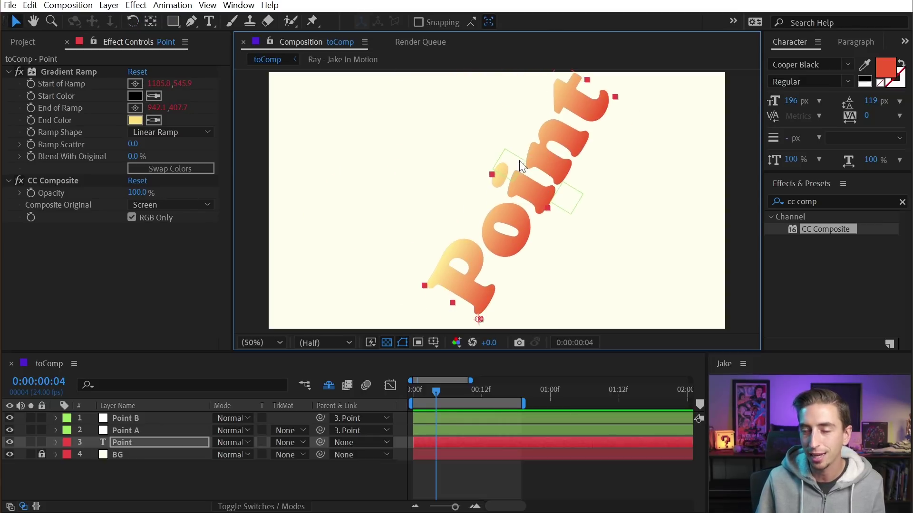
{"action": "left_click_drag", "start_coordinate": [592, 91], "coordinate": [526, 214]}
{"action": "key", "text": "w"}
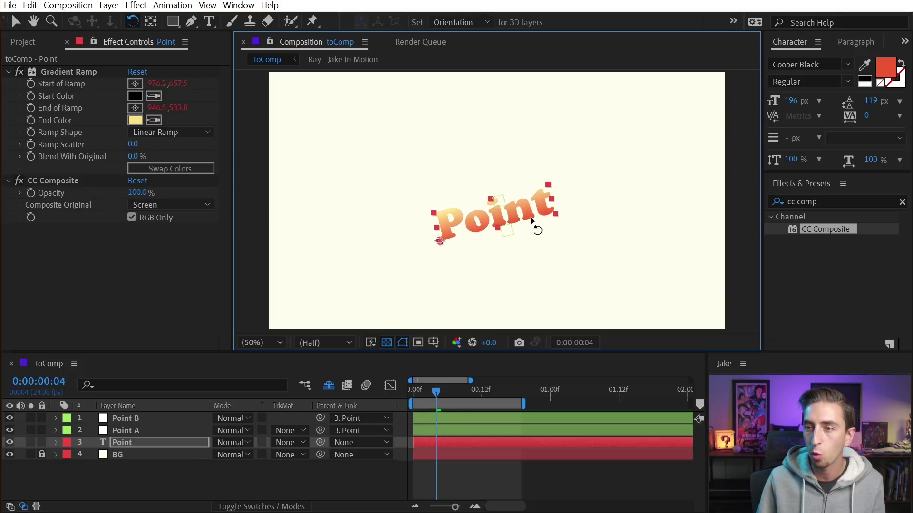
Reset the Point layer's rotation to 0 and move the text up and to the left, toward the frame's centre
{"action": "key", "text": "r"}
{"action": "left_click", "coordinate": [234, 454]}
{"action": "type", "text": "0"}
{"action": "key", "text": "Return"}
{"action": "key", "text": "v"}
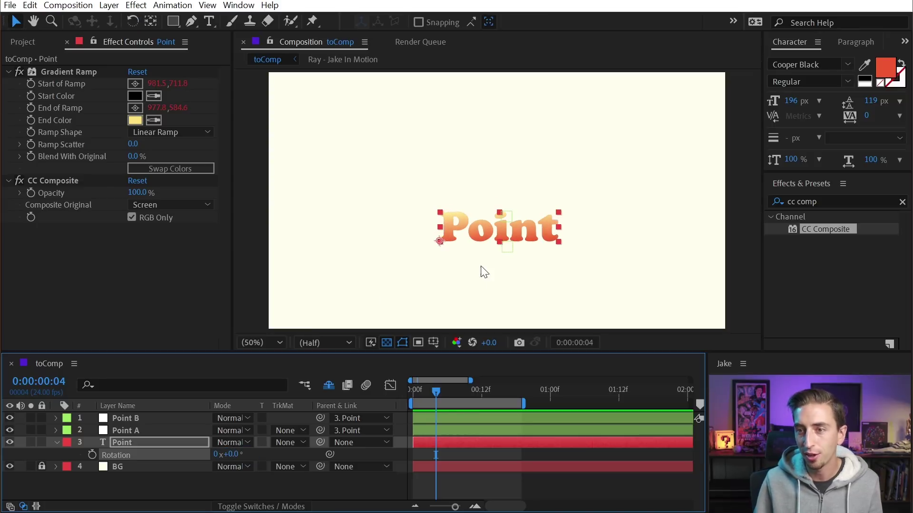
{"action": "left_click", "coordinate": [481, 266]}
{"action": "left_click_drag", "start_coordinate": [472, 232], "coordinate": [426, 201]}
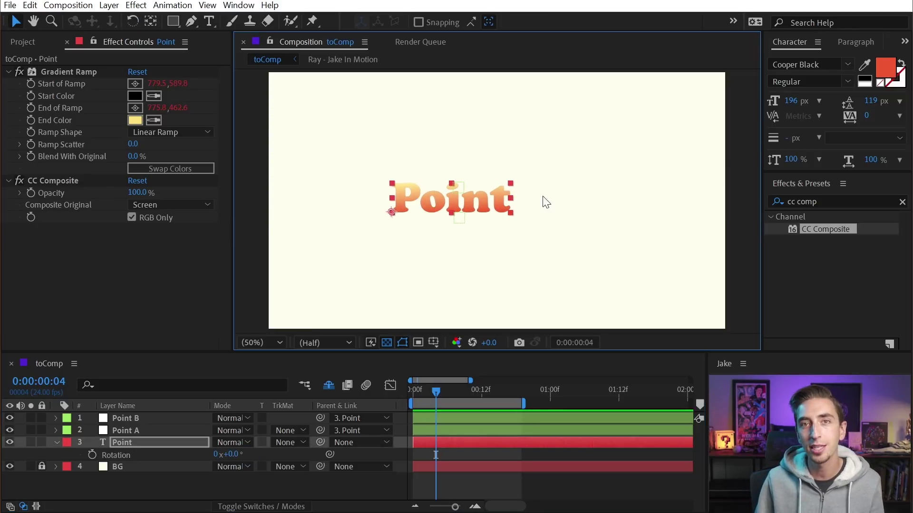
Try a 336 px font size on the Point text and undo it, and scale the layer up and recentre it
{"action": "left_click_drag", "start_coordinate": [789, 105], "coordinate": [814, 94]}
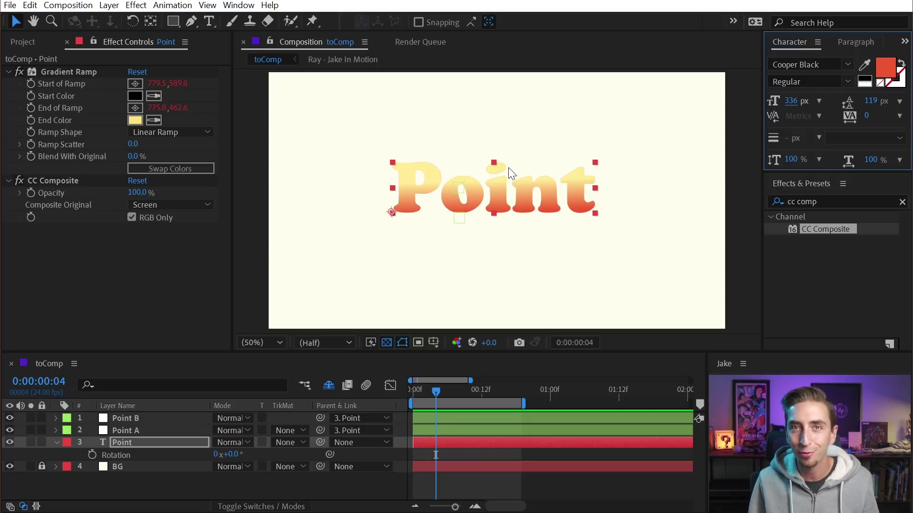
{"action": "key", "text": "ctrl+z"}
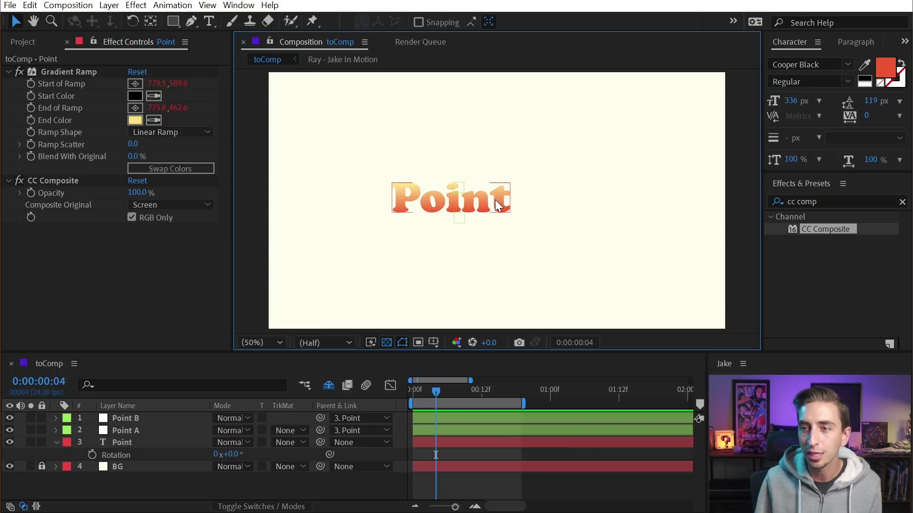
{"action": "left_click_drag", "start_coordinate": [509, 196], "coordinate": [644, 190]}
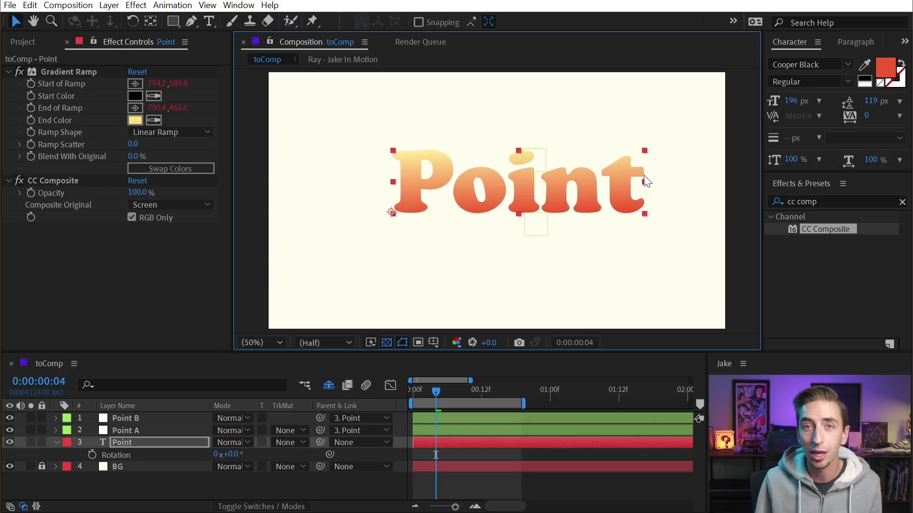
{"action": "left_click_drag", "start_coordinate": [556, 185], "coordinate": [523, 204]}
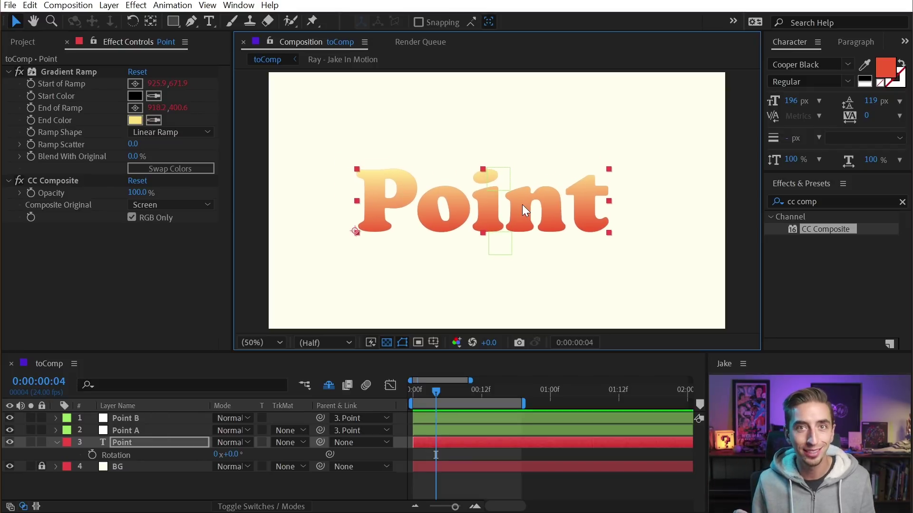
Show the layer switches and the Point layer's Position property
{"action": "key", "text": "p"}
{"action": "key", "text": "F4"}
{"action": "left_click", "coordinate": [131, 452]}
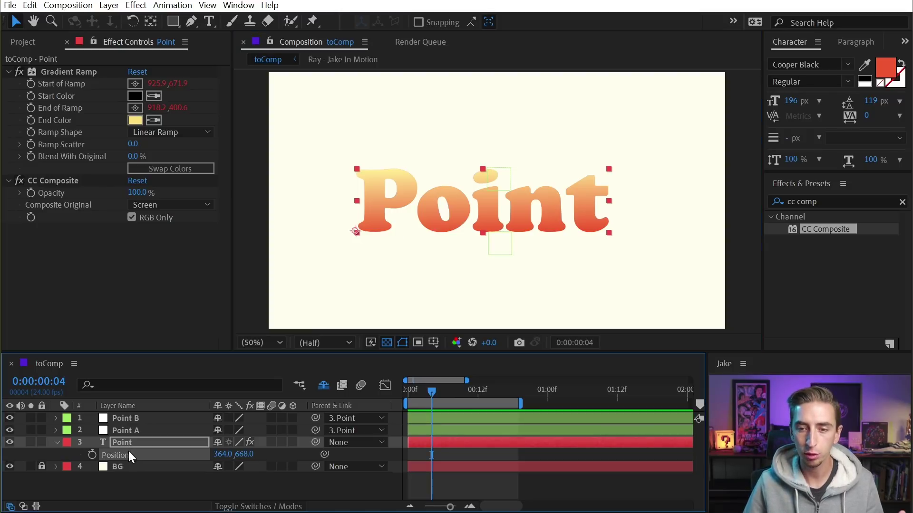
{"action": "left_click", "coordinate": [489, 179]}
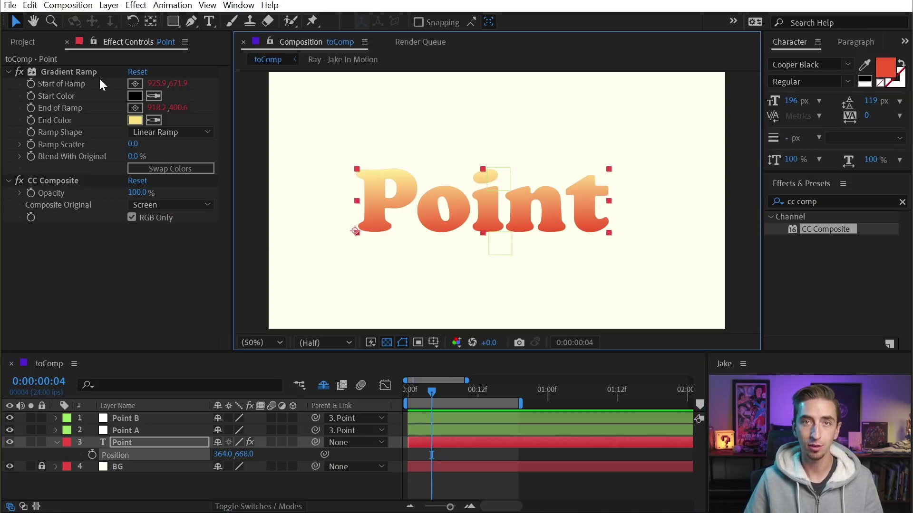
Reveal the Point layer's expressions and replace the Start of Ramp expression with "transform.position;"
{"action": "left_click", "coordinate": [169, 443]}
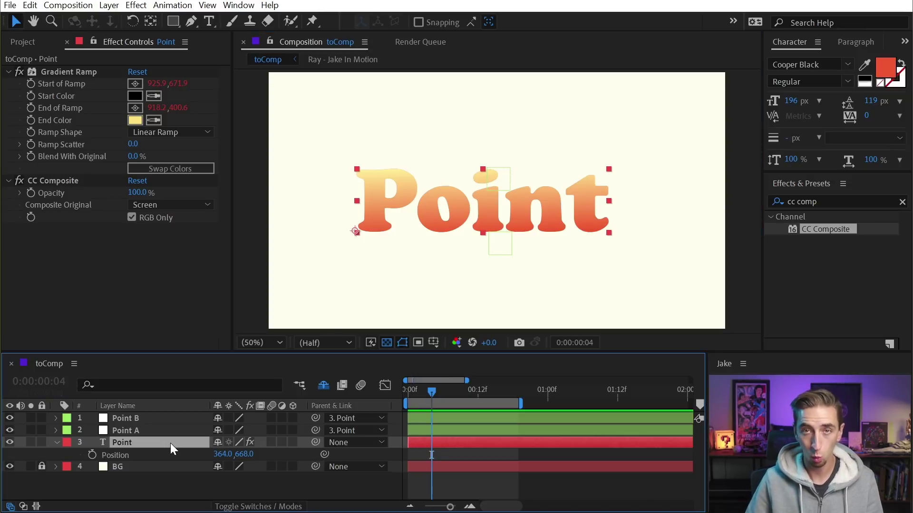
{"action": "key", "text": "e"}
{"action": "key", "text": "e"}
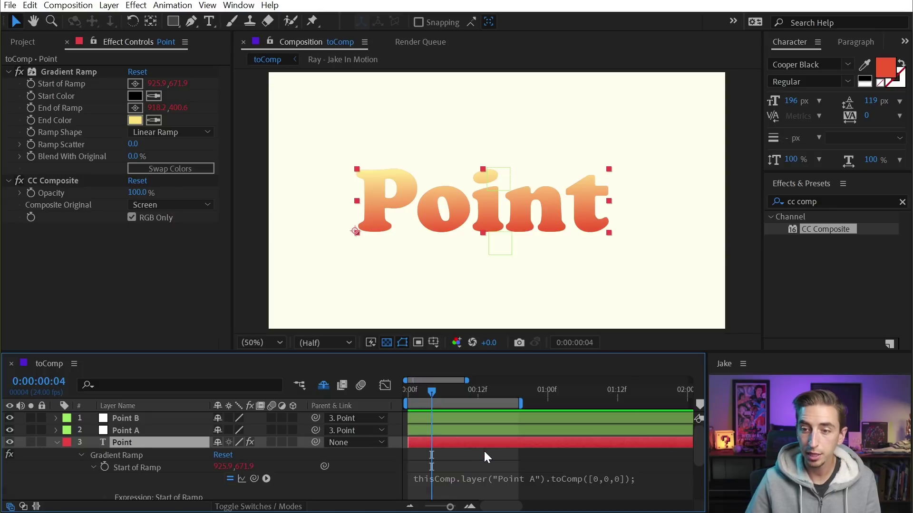
{"action": "scroll", "coordinate": [485, 454], "scroll_direction": "down", "scroll_amount": 1}
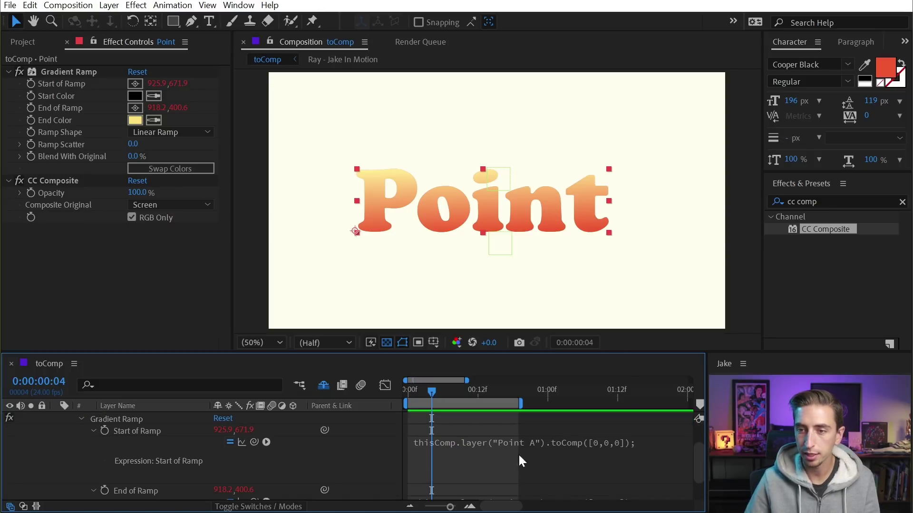
{"action": "left_click", "coordinate": [545, 460]}
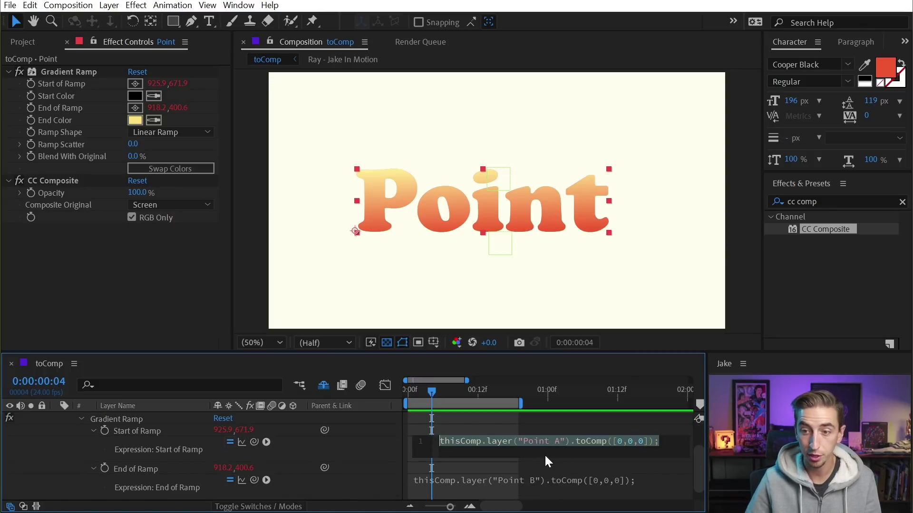
{"action": "type", "text": "tran"}
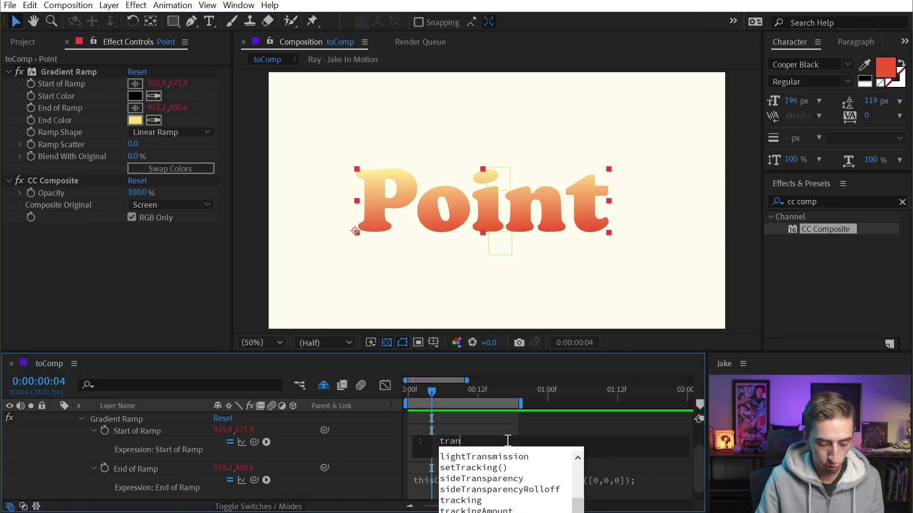
{"action": "type", "text": "sform.posit"}
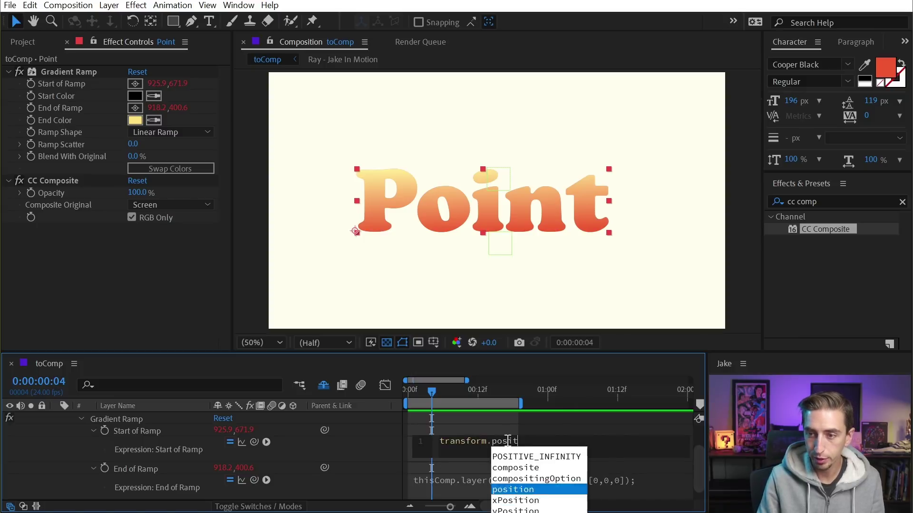
{"action": "type", "text": "ion;"}
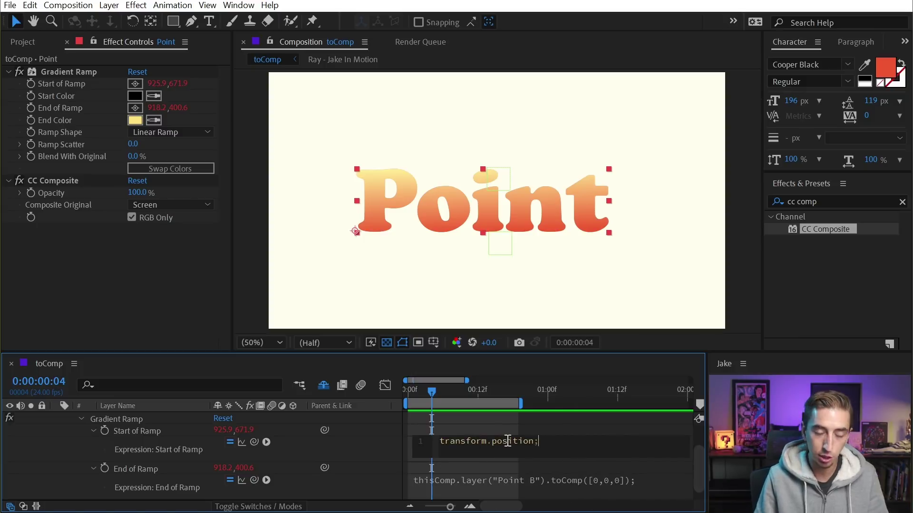
{"action": "left_click", "coordinate": [367, 436]}
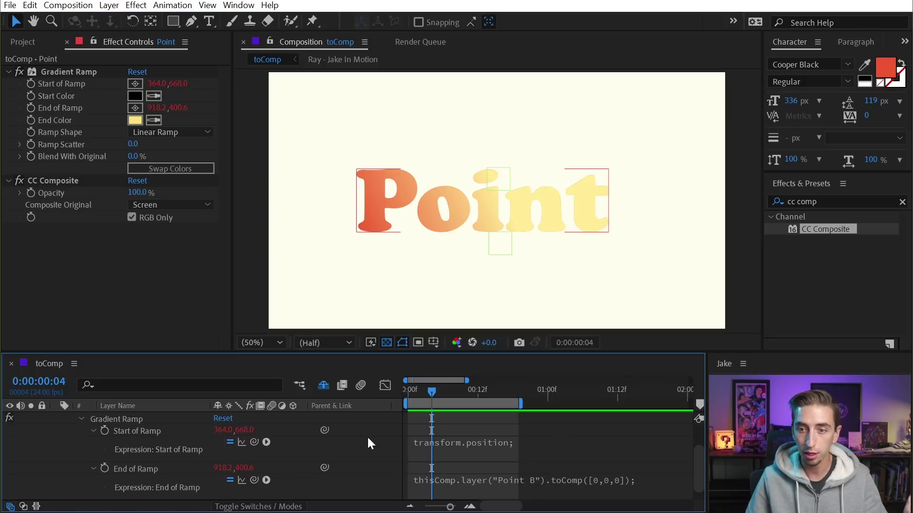
Show the Gradient Ramp's points and move the Point text around to test the start point, ending slightly higher and to the right
{"action": "left_click", "coordinate": [59, 83]}
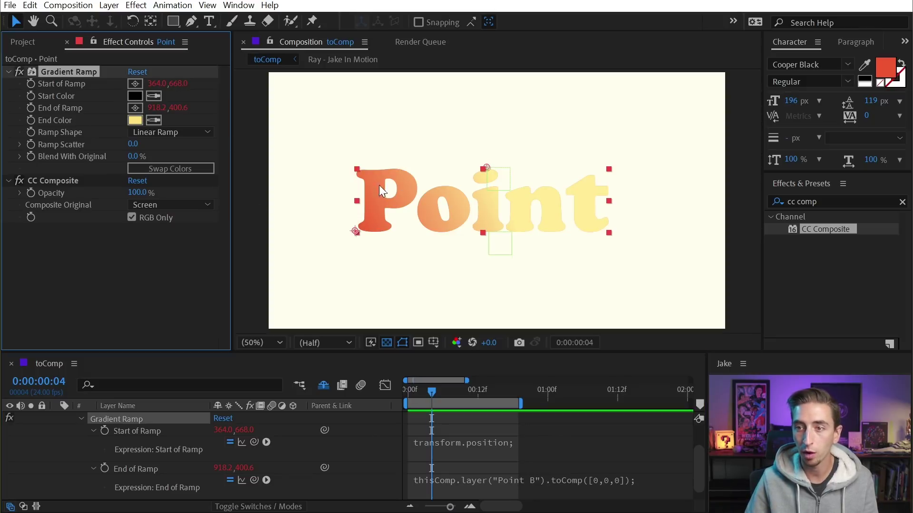
{"action": "left_click_drag", "start_coordinate": [394, 192], "coordinate": [424, 211]}
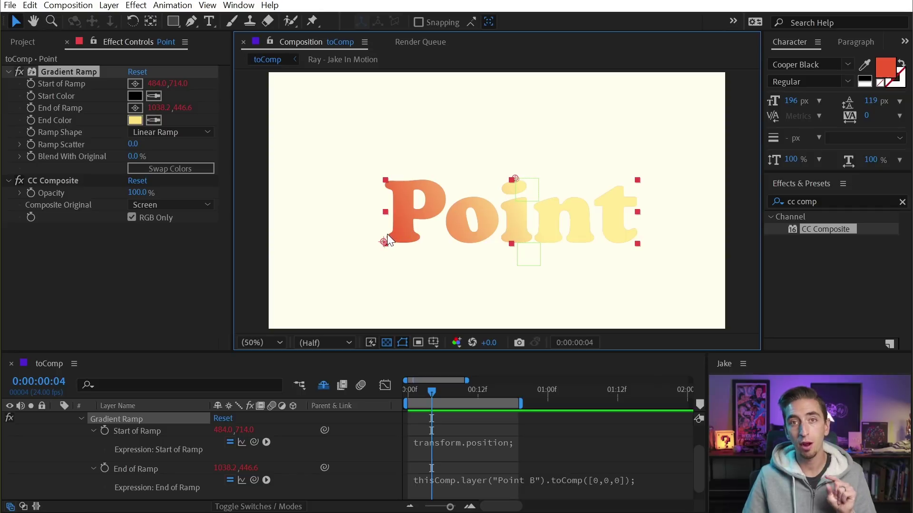
{"action": "left_click_drag", "start_coordinate": [409, 219], "coordinate": [415, 183]}
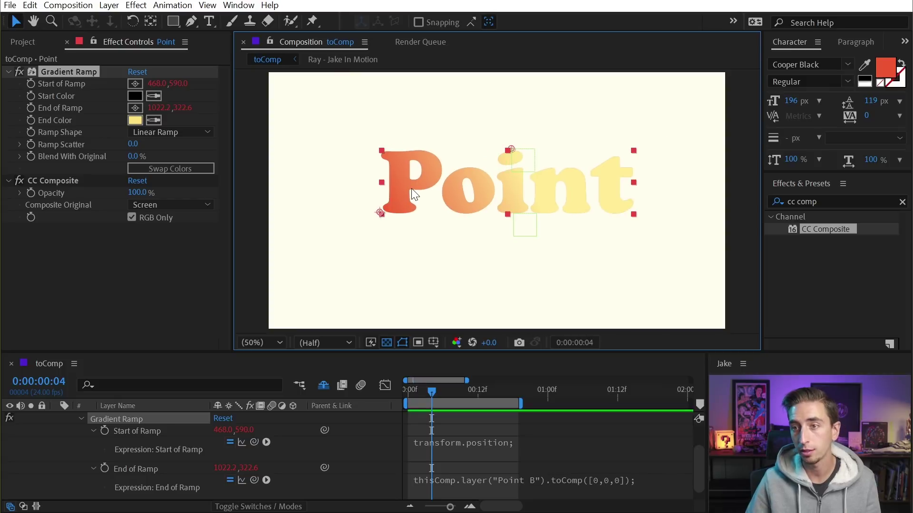
Change the Start of Ramp expression to "transform.position+value;"
{"action": "left_click", "coordinate": [442, 442]}
{"action": "left_click", "coordinate": [535, 442]}
{"action": "type", "text": "+value"}
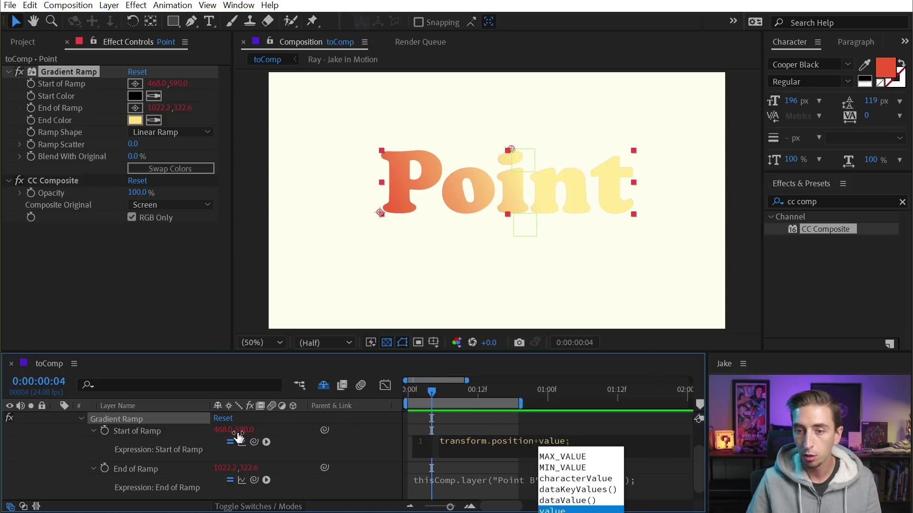
{"action": "left_click", "coordinate": [175, 434]}
Offset the Start of Ramp point to the base of the letter i, and move the Point text down and to the right
{"action": "left_click_drag", "start_coordinate": [219, 434], "coordinate": [327, 434]}
{"action": "left_click", "coordinate": [505, 212]}
{"action": "left_click_drag", "start_coordinate": [504, 213], "coordinate": [508, 212]}
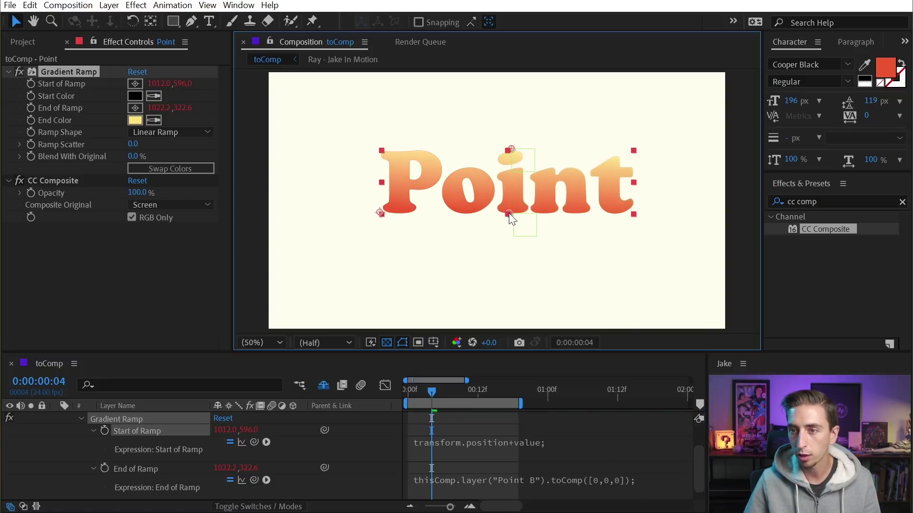
{"action": "left_click_drag", "start_coordinate": [421, 206], "coordinate": [450, 218]}
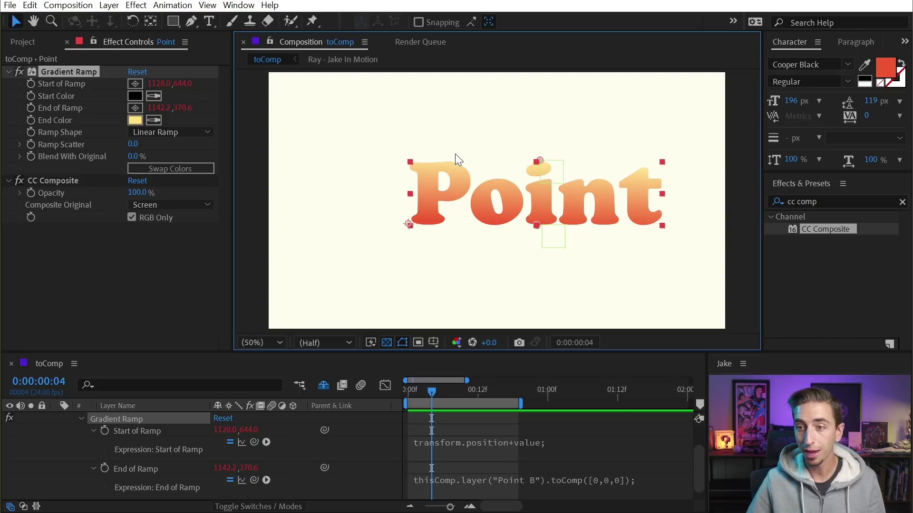
Create a new null object and place it below and to the left of the letter P
{"action": "left_click", "coordinate": [354, 124]}
{"action": "left_click", "coordinate": [109, 5]}
{"action": "mouse_move", "coordinate": [121, 20]}
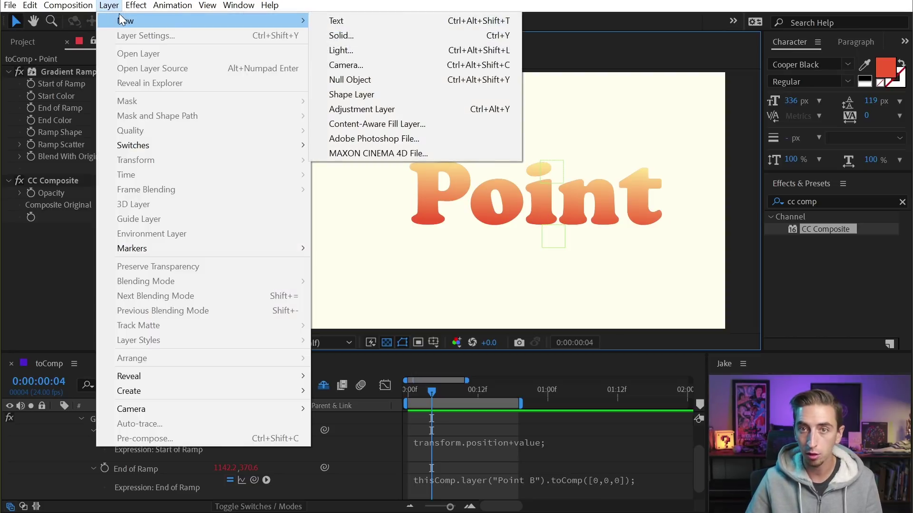
{"action": "left_click", "coordinate": [366, 79]}
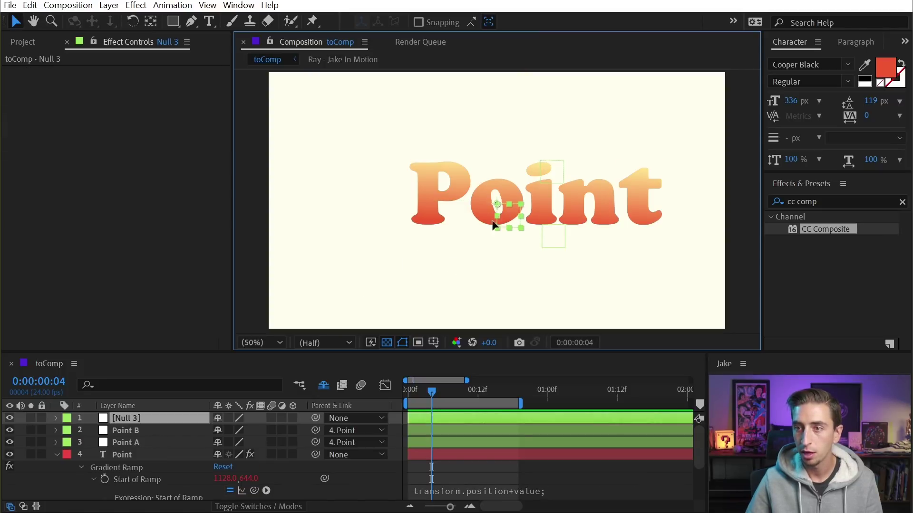
{"action": "left_click_drag", "start_coordinate": [489, 203], "coordinate": [353, 247]}
Parent the Point text layer to Null 3
{"action": "left_click", "coordinate": [467, 188]}
{"action": "left_click_drag", "start_coordinate": [315, 454], "coordinate": [153, 417]}
{"action": "left_click", "coordinate": [153, 419]}
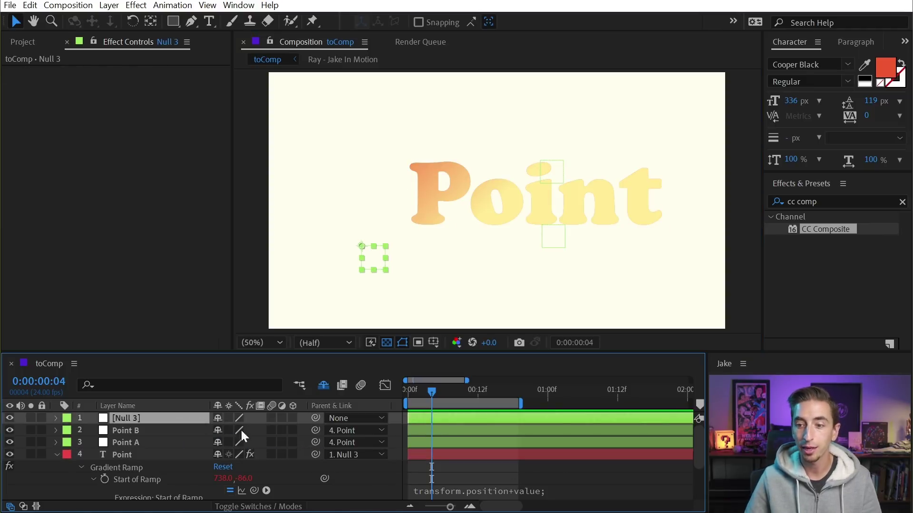
Move Null 3 upward with its parented text, and move the Point text so its anchor point sits on the null
{"action": "left_click", "coordinate": [181, 454]}
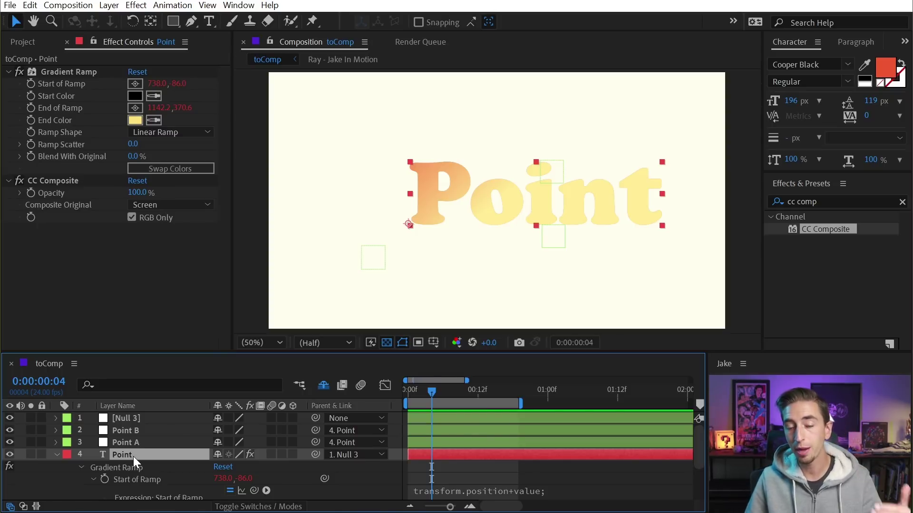
{"action": "left_click", "coordinate": [146, 417]}
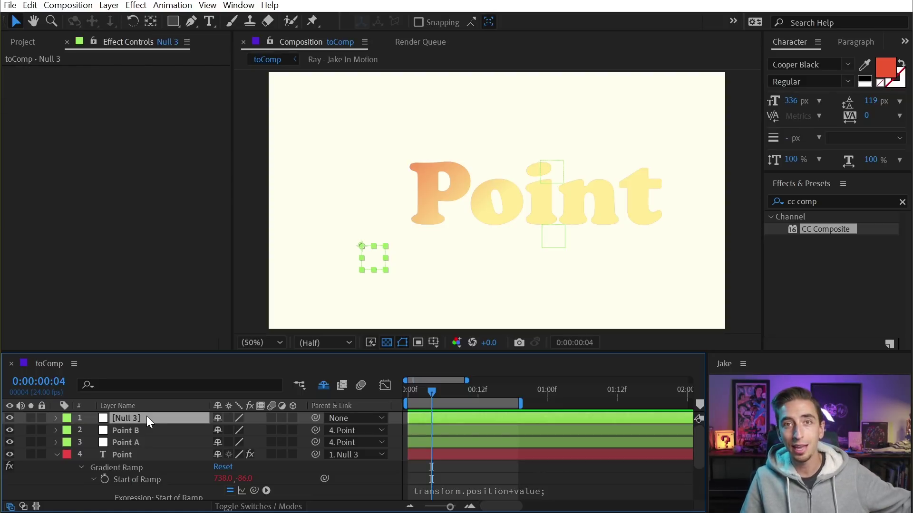
{"action": "left_click", "coordinate": [379, 273]}
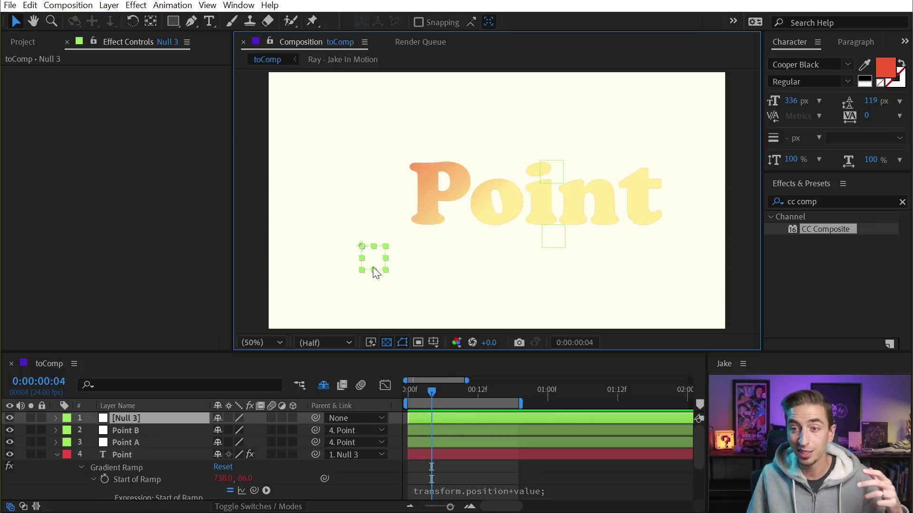
{"action": "left_click_drag", "start_coordinate": [373, 263], "coordinate": [376, 212]}
{"action": "left_click_drag", "start_coordinate": [454, 134], "coordinate": [401, 157]}
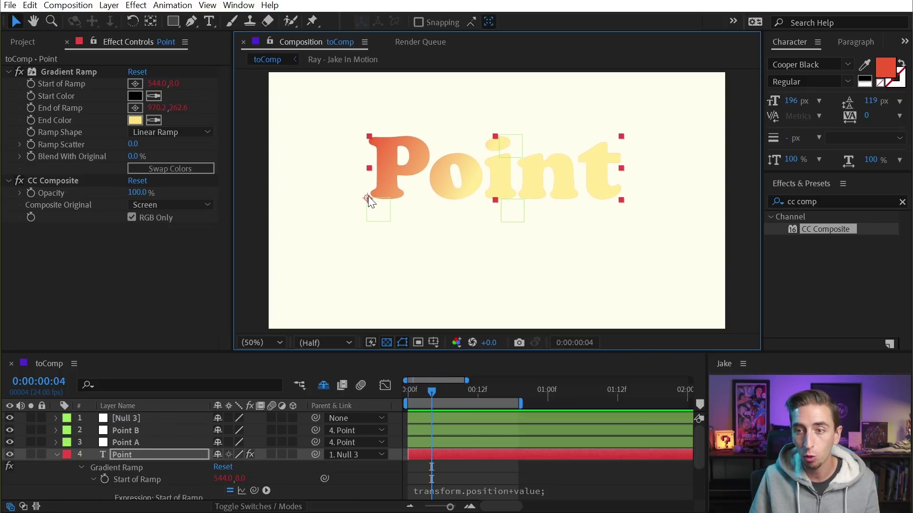
Show the Point layer's Position property and set it to 0, 0
{"action": "key", "text": "p"}
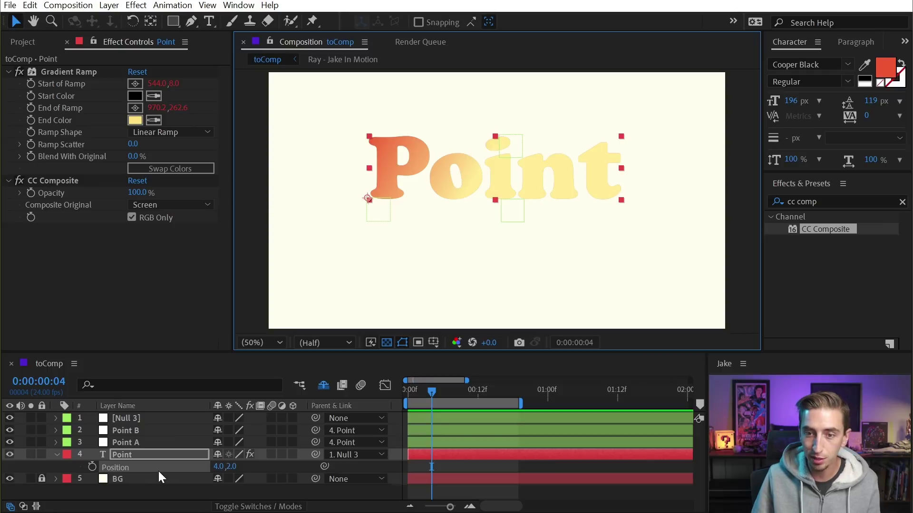
{"action": "left_click", "coordinate": [218, 467]}
{"action": "type", "text": "0"}
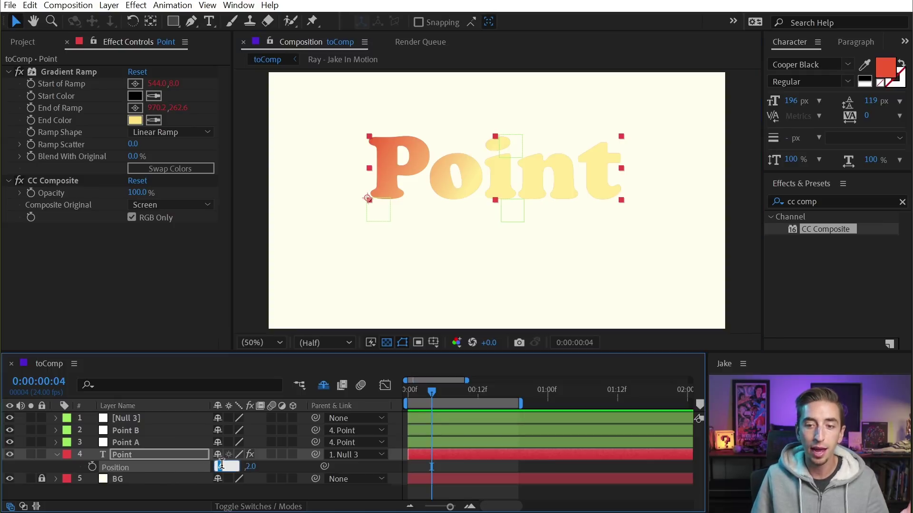
{"action": "key", "text": "Tab"}
{"action": "type", "text": "0"}
{"action": "key", "text": "Return"}
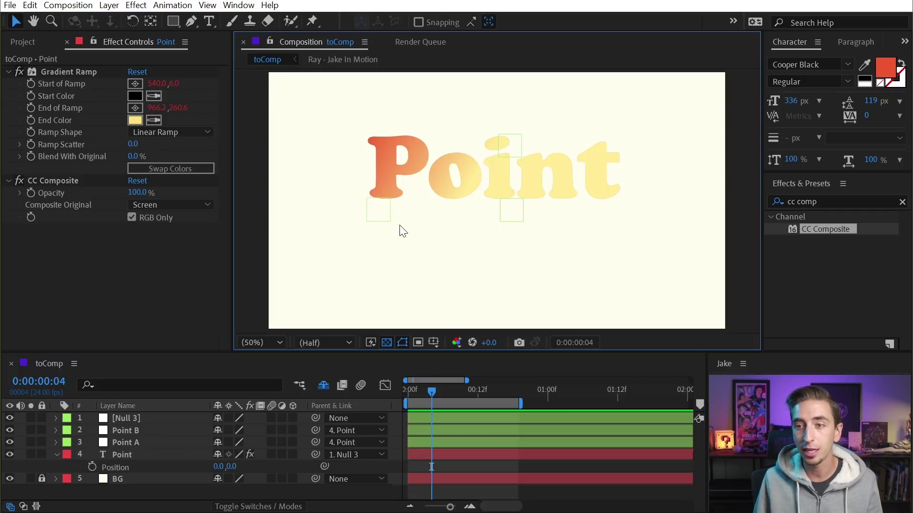
Move the Point text away from Null 3 to a position of about 320, 72
{"action": "left_click", "coordinate": [386, 214]}
{"action": "left_click", "coordinate": [442, 186]}
{"action": "left_click_drag", "start_coordinate": [442, 186], "coordinate": [518, 203]}
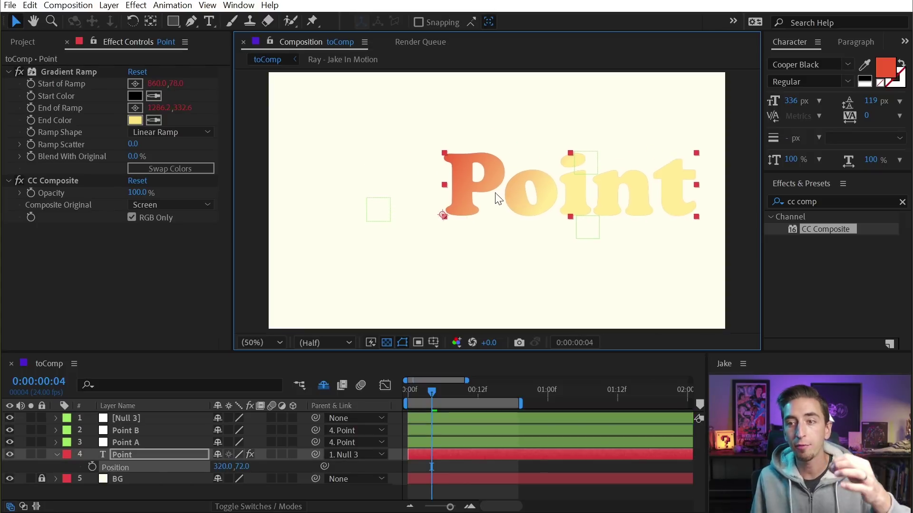
Shift Null 3 slightly down and to the right, and move the Point text back toward it to about 108, -6
{"action": "left_click_drag", "start_coordinate": [375, 209], "coordinate": [409, 232]}
{"action": "left_click", "coordinate": [447, 261]}
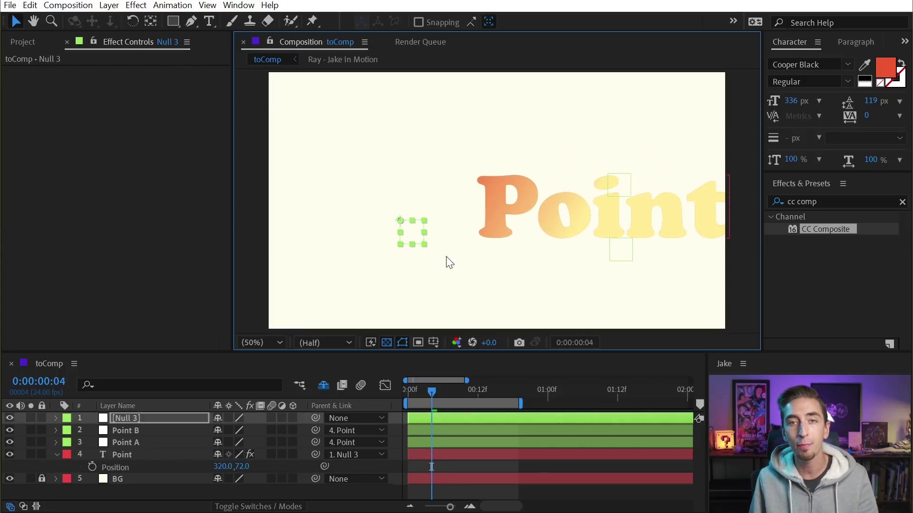
{"action": "left_click", "coordinate": [511, 207]}
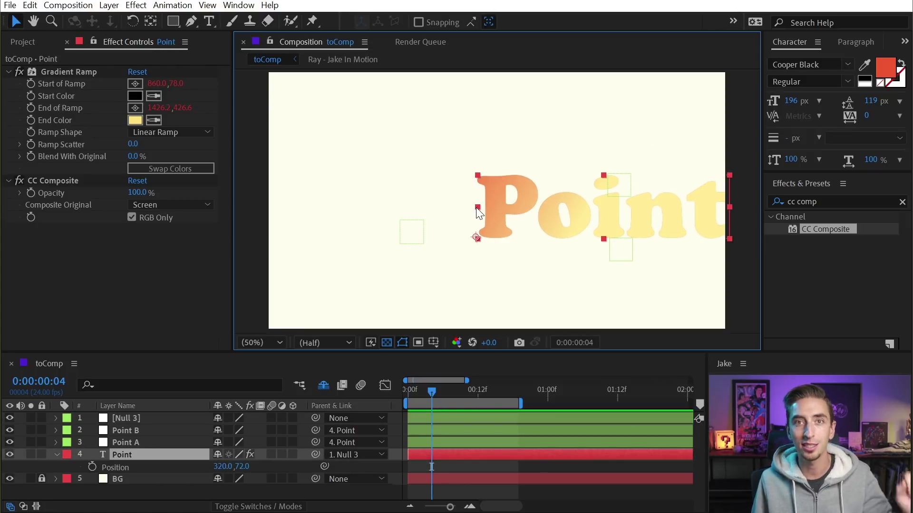
{"action": "left_click_drag", "start_coordinate": [479, 213], "coordinate": [434, 239]}
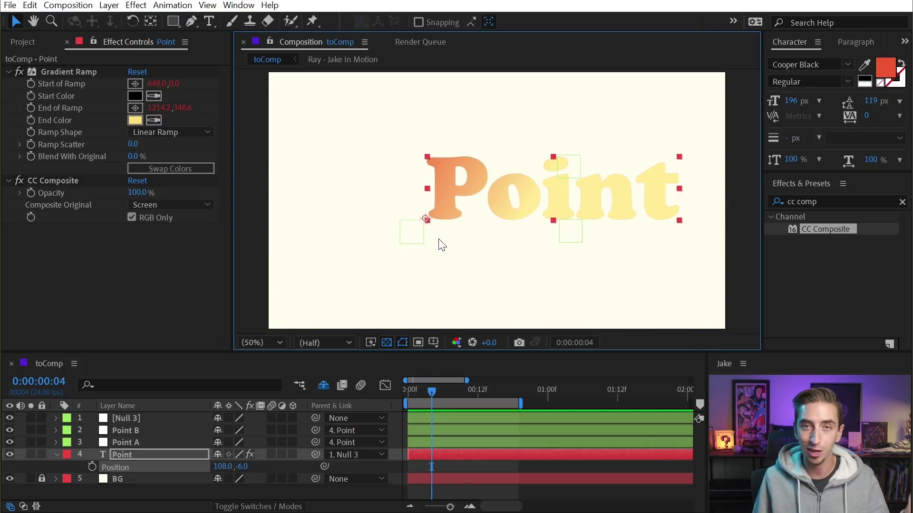